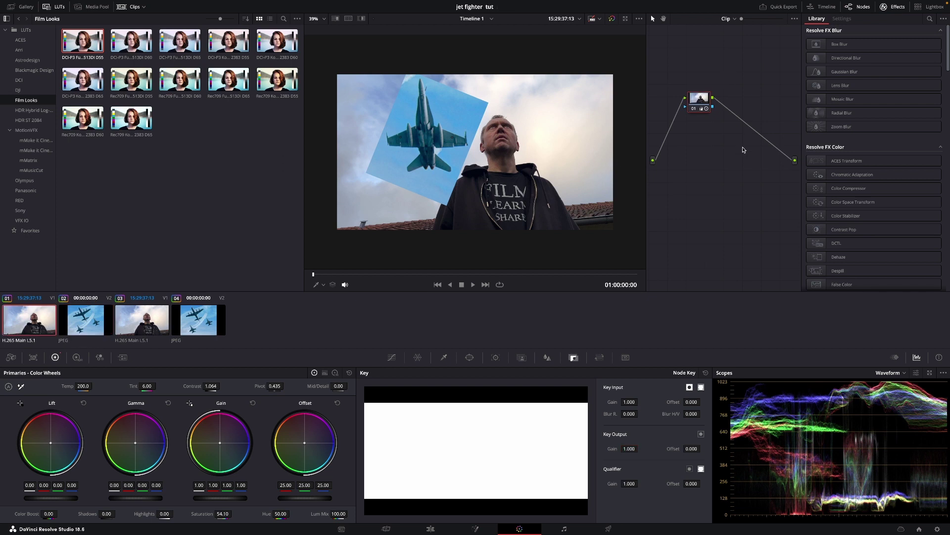
Switch to the Edit page and move the fly.jpg jet clip up to the Video 4 track
{"action": "left_click", "coordinate": [612, 20]}
{"action": "left_click", "coordinate": [613, 20]}
{"action": "left_click", "coordinate": [432, 529]}
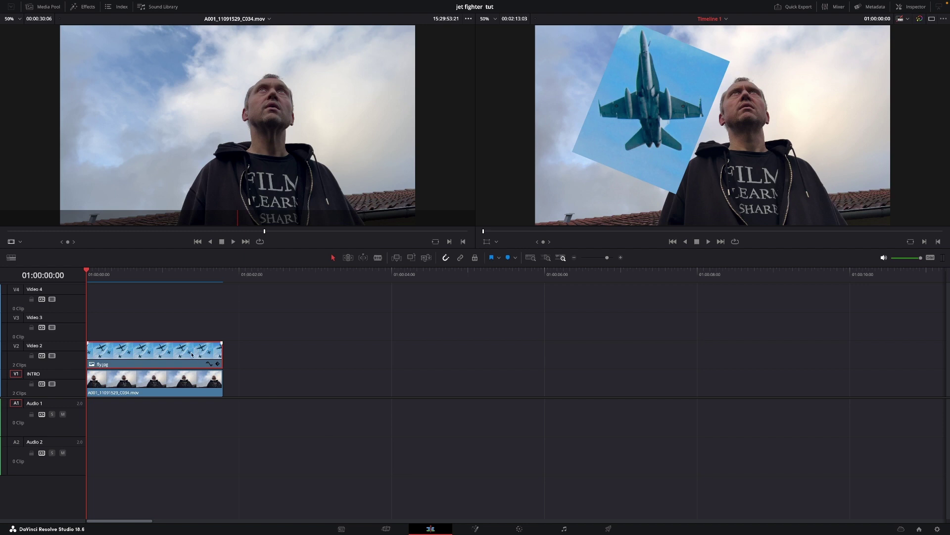
{"action": "left_click_drag", "start_coordinate": [192, 353], "coordinate": [182, 304]}
Duplicate the A001_11091529_C034.mov clip from the INTRO track onto the Video 2 and Video 3 tracks
{"action": "left_click", "coordinate": [167, 383]}
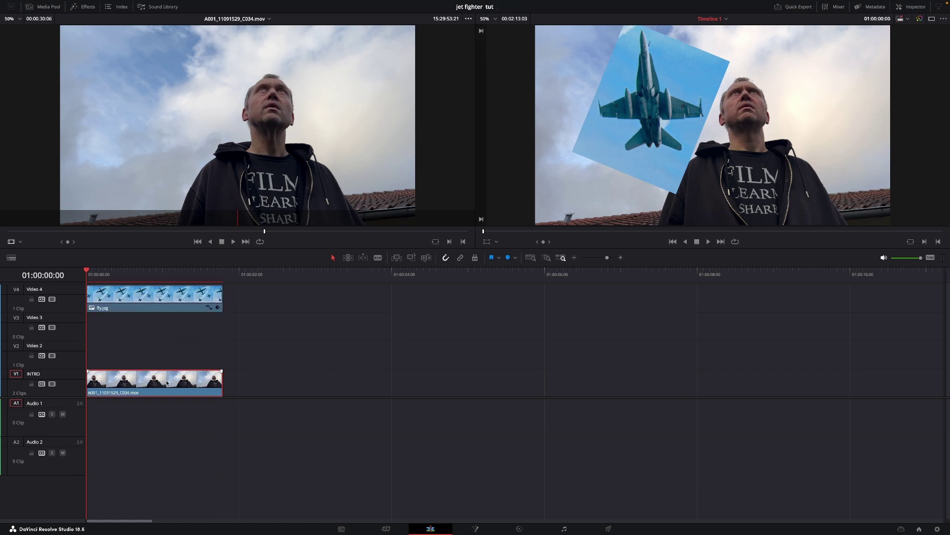
{"action": "left_click_drag", "start_coordinate": [168, 383], "coordinate": [166, 365]}
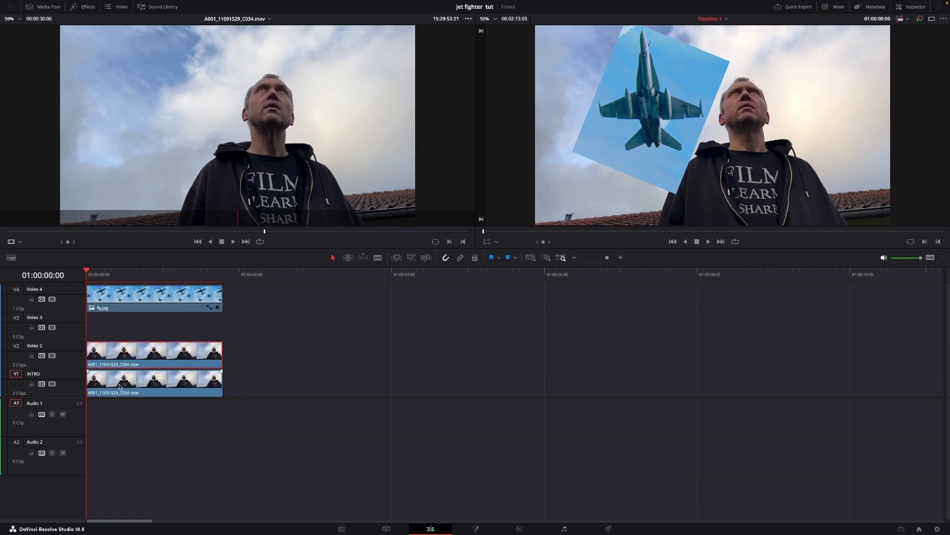
{"action": "left_click_drag", "start_coordinate": [137, 393], "coordinate": [136, 319]}
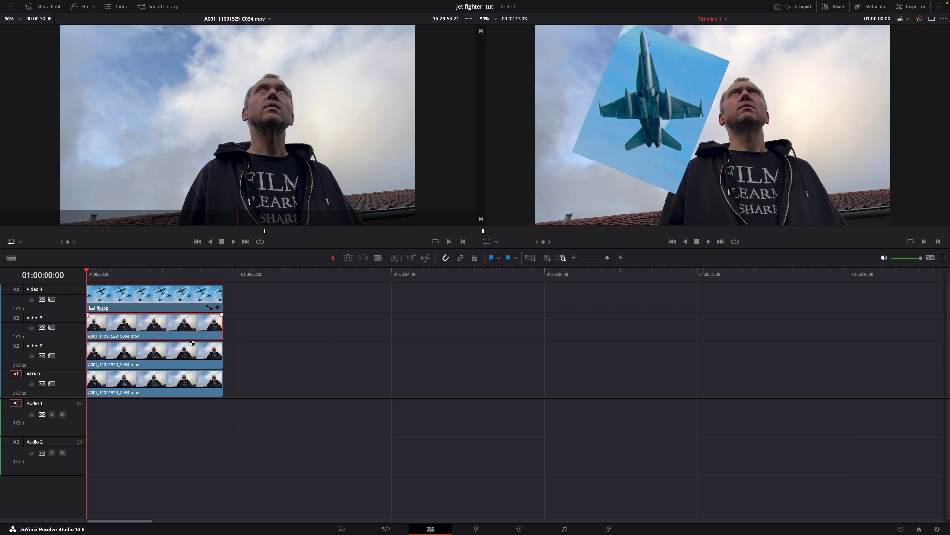
Combine all four stacked clips into a new Fusion clip and open it on the Fusion page
{"action": "left_click_drag", "start_coordinate": [266, 384], "coordinate": [190, 303]}
{"action": "right_click", "coordinate": [189, 302]}
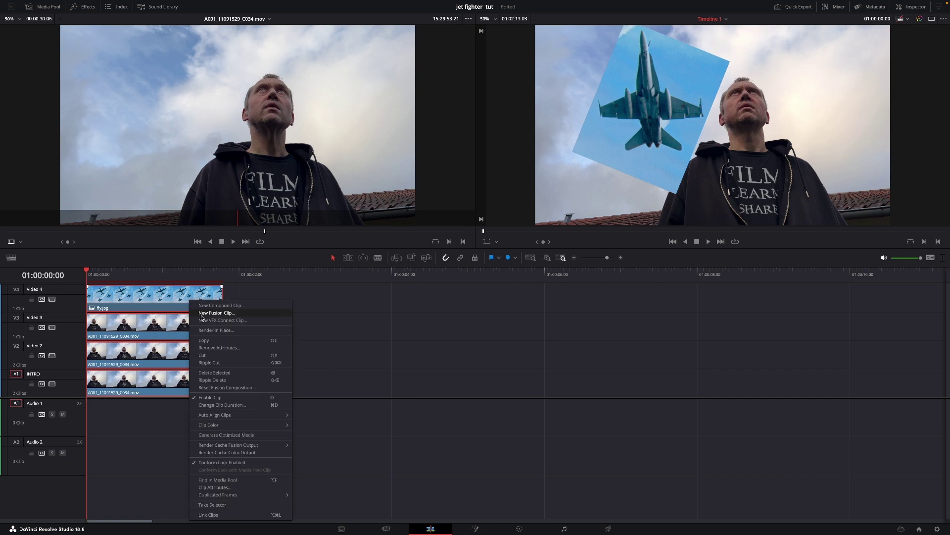
{"action": "left_click", "coordinate": [201, 313]}
{"action": "left_click", "coordinate": [475, 528]}
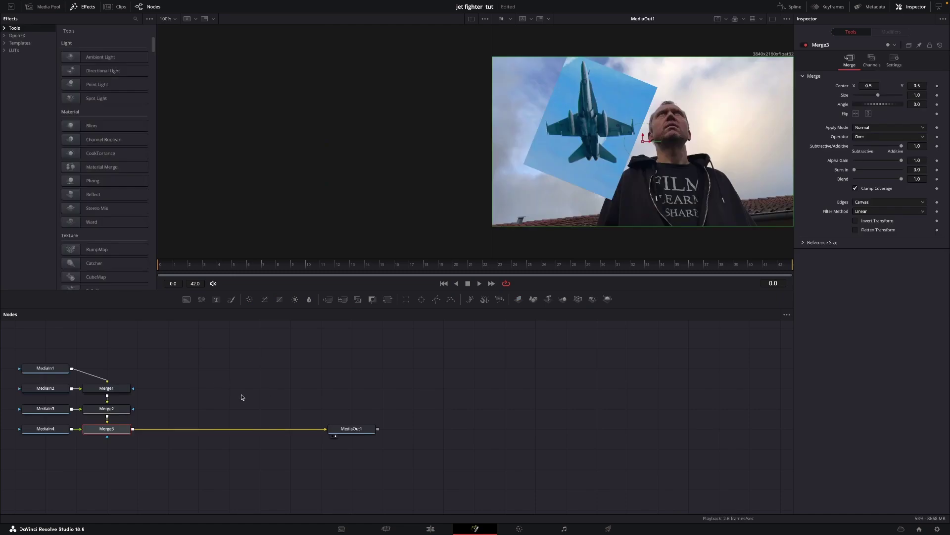
Delete the Merge1, Merge2 and Merge3 nodes and space MediaIn1 and MediaOut1 apart below the other inputs
{"action": "left_click_drag", "start_coordinate": [360, 431], "coordinate": [469, 422]}
{"action": "left_click_drag", "start_coordinate": [181, 369], "coordinate": [123, 436]}
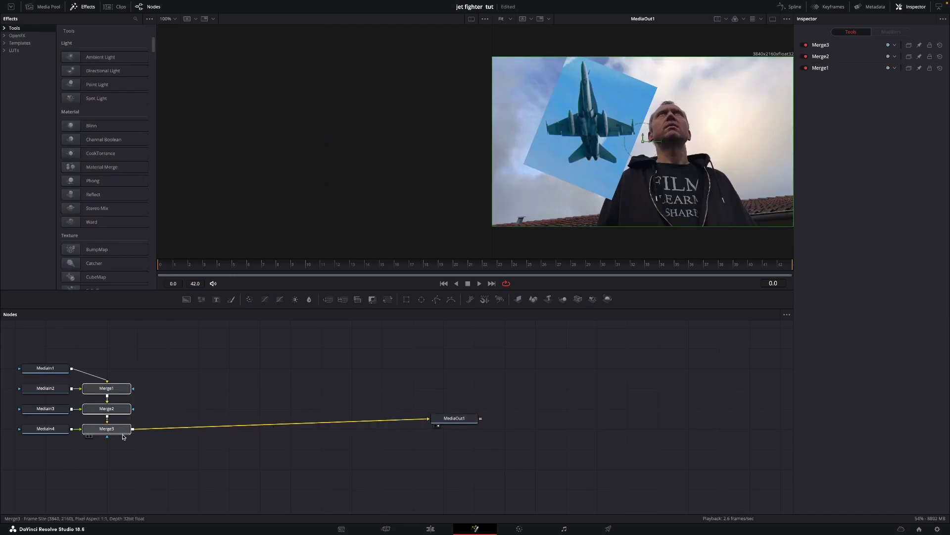
{"action": "key", "text": "Delete"}
{"action": "left_click_drag", "start_coordinate": [53, 372], "coordinate": [71, 458]}
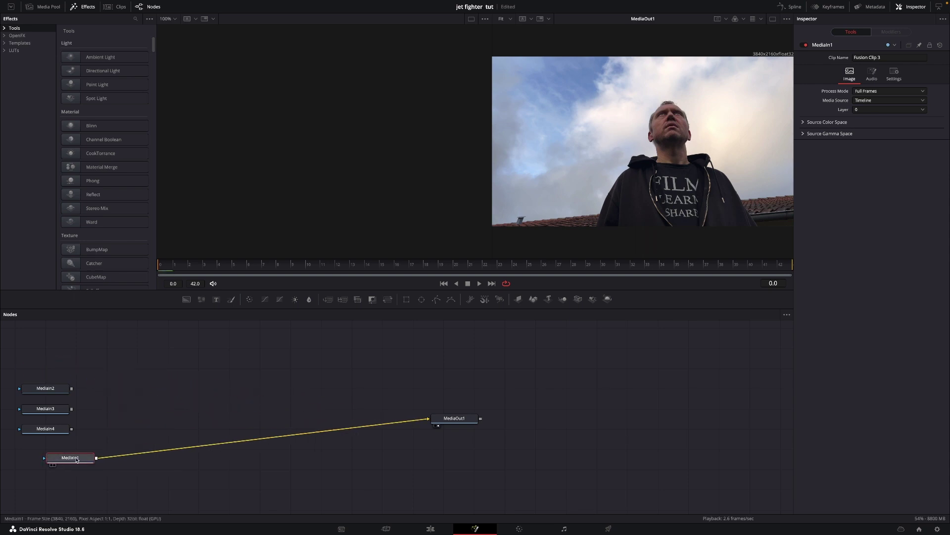
{"action": "left_click_drag", "start_coordinate": [454, 418], "coordinate": [477, 443]}
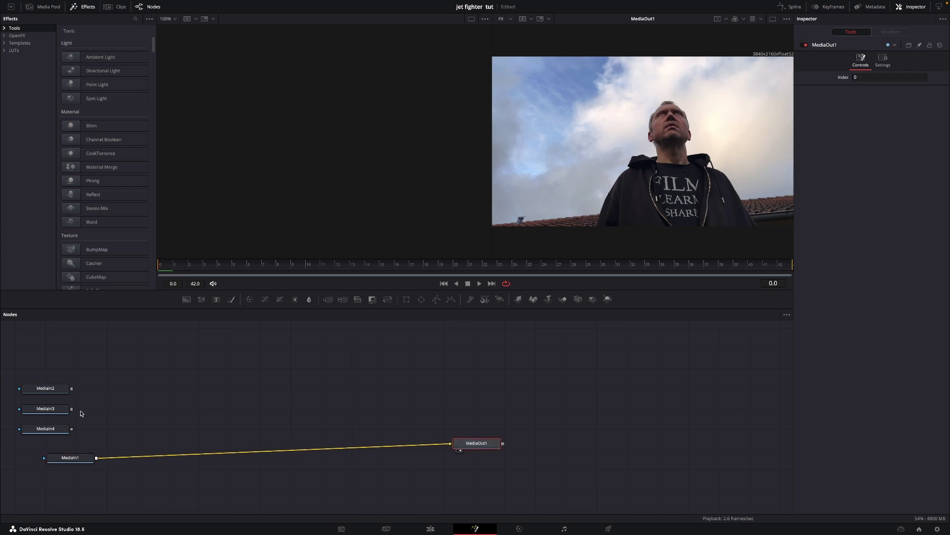
View MediaIn2 in the first viewer, move it to the upper part of the node graph and rename it man
{"action": "left_click", "coordinate": [53, 388]}
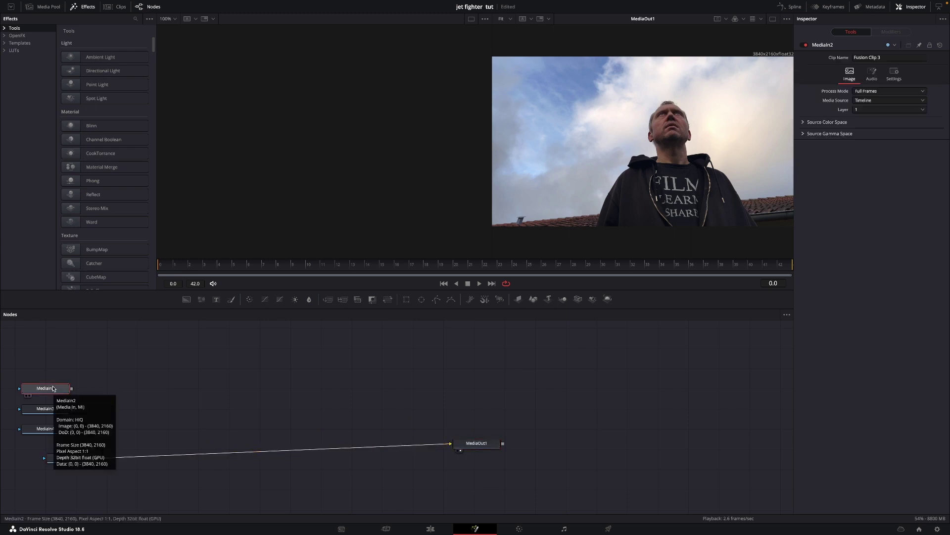
{"action": "key", "text": "1"}
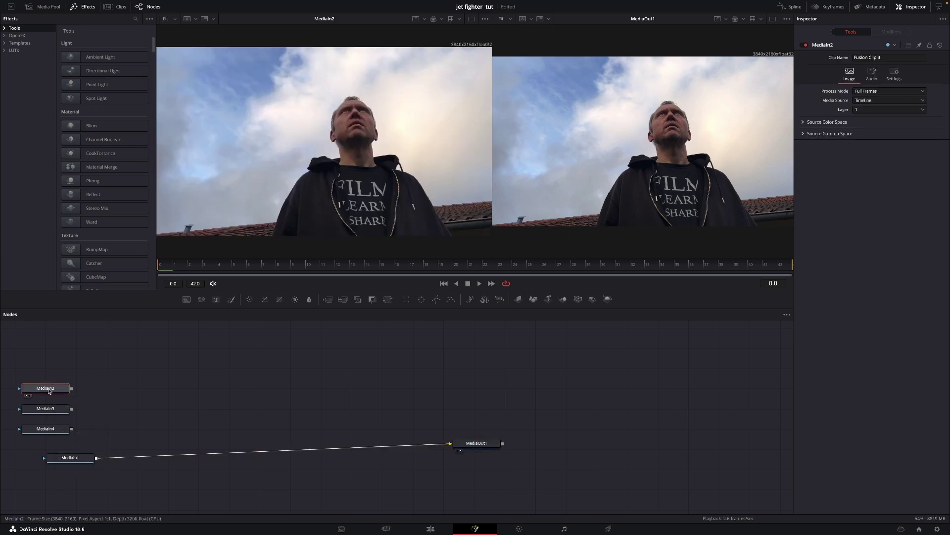
{"action": "left_click_drag", "start_coordinate": [50, 389], "coordinate": [284, 356]}
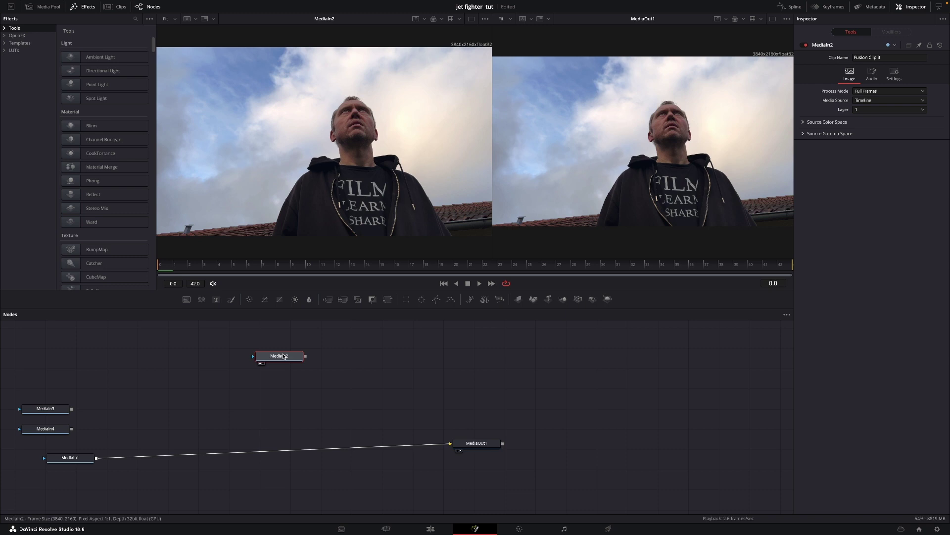
{"action": "key", "text": "F2"}
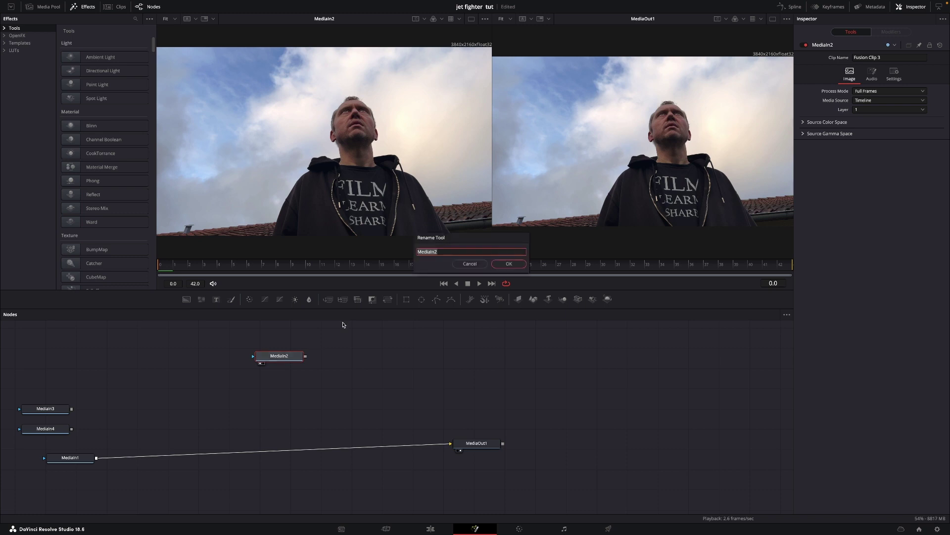
{"action": "key", "text": "BackSpace"}
{"action": "type", "text": "man"}
{"action": "left_click", "coordinate": [509, 264]}
{"action": "left_click_drag", "start_coordinate": [283, 357], "coordinate": [308, 340]}
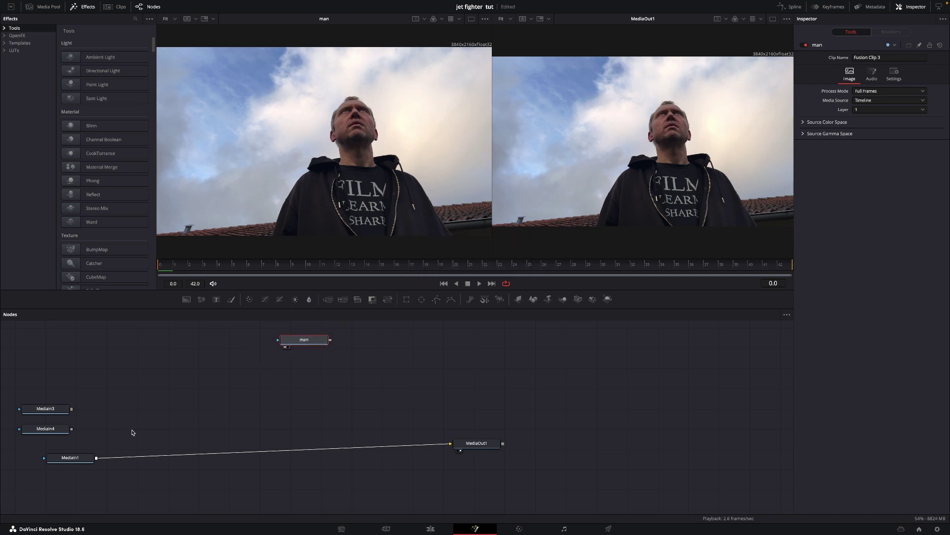
View MediaIn3 in the first viewer, place it beside the man node and rename it house
{"action": "left_click", "coordinate": [50, 409]}
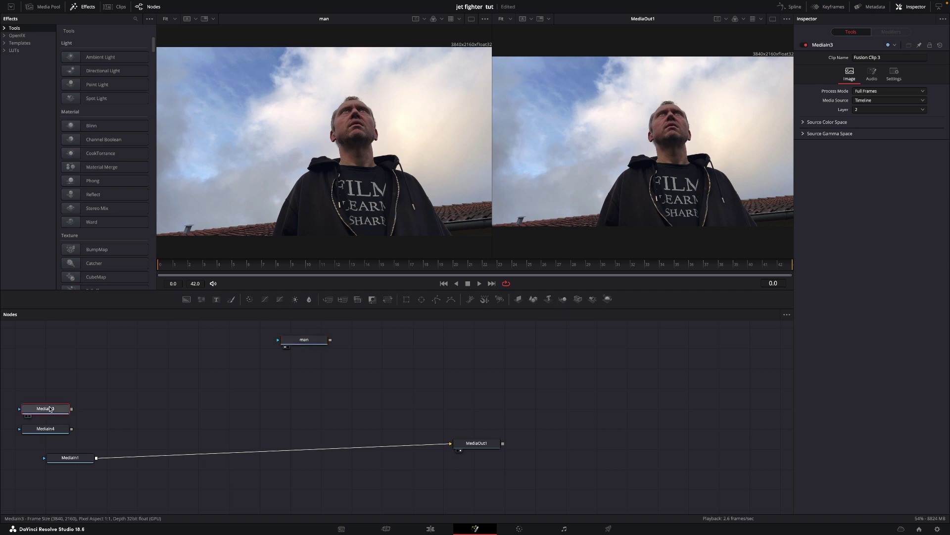
{"action": "key", "text": "1"}
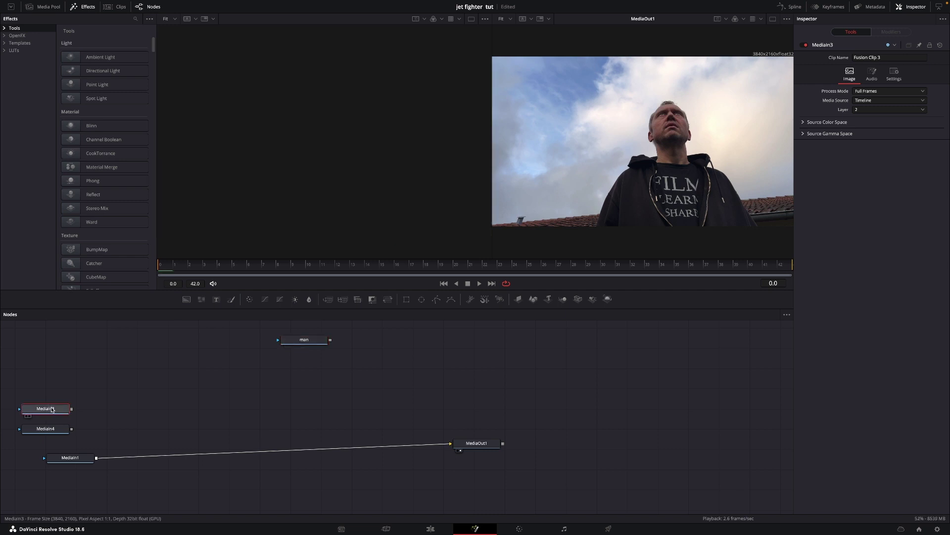
{"action": "left_click_drag", "start_coordinate": [53, 410], "coordinate": [396, 355]}
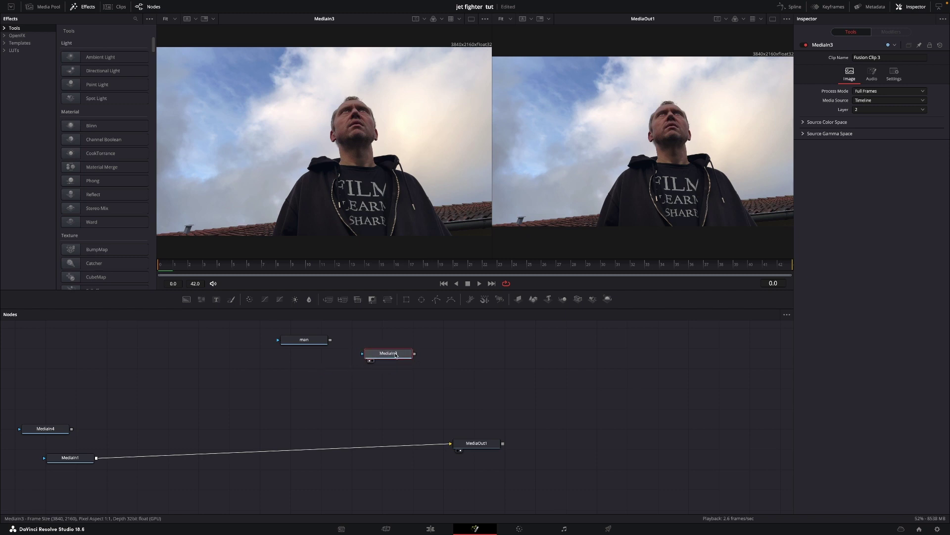
{"action": "key", "text": "F2"}
{"action": "key", "text": "BackSpace"}
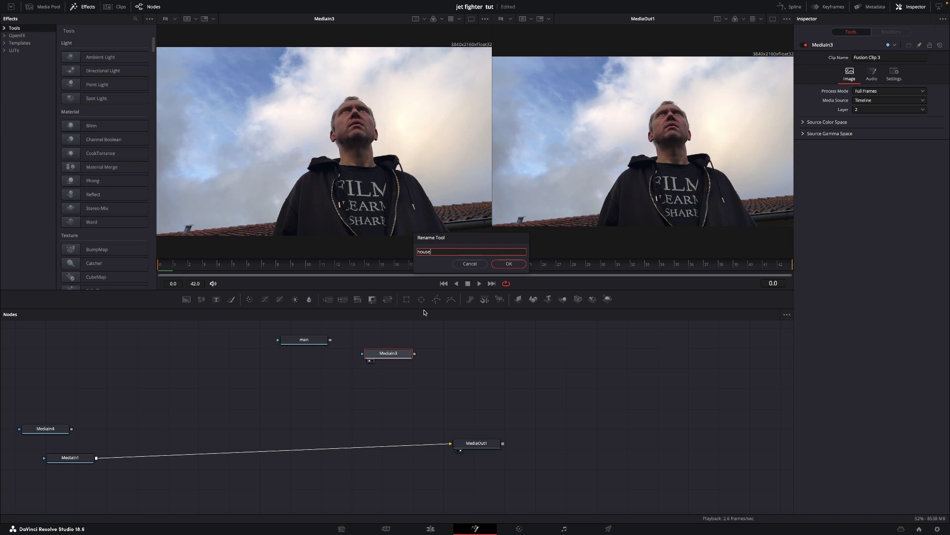
{"action": "left_click", "coordinate": [509, 264]}
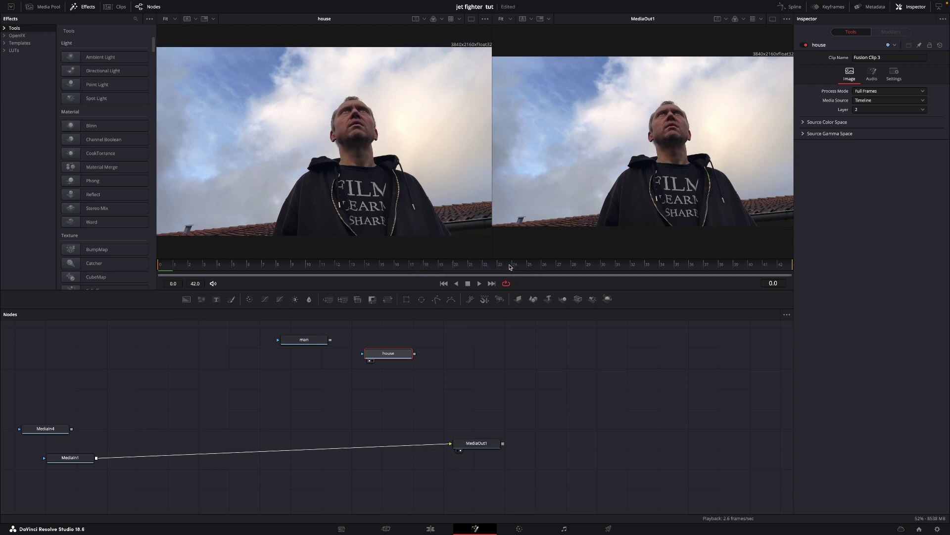
Move MediaIn4 away from MediaIn1, view it in the first viewer and rename it jet
{"action": "left_click_drag", "start_coordinate": [44, 432], "coordinate": [156, 385]}
{"action": "key", "text": "1"}
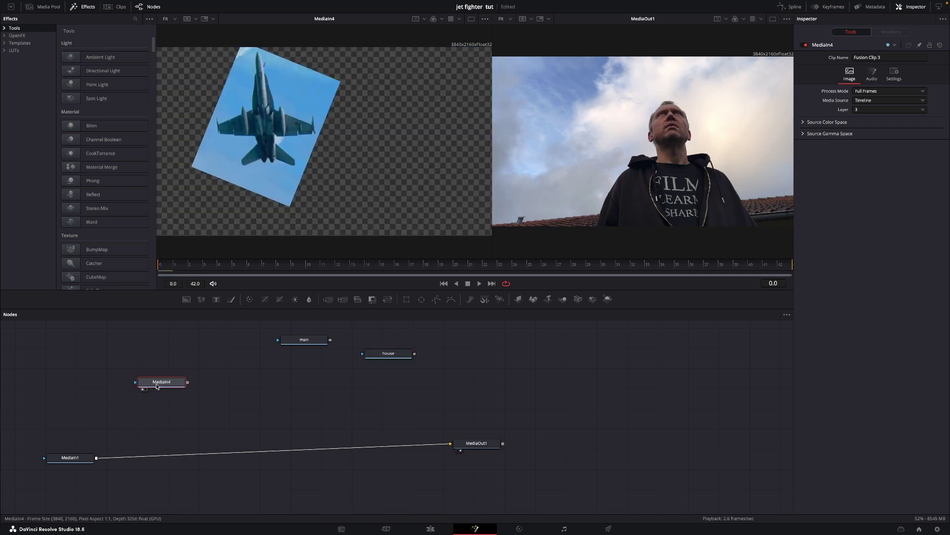
{"action": "key", "text": "1"}
{"action": "key", "text": "1"}
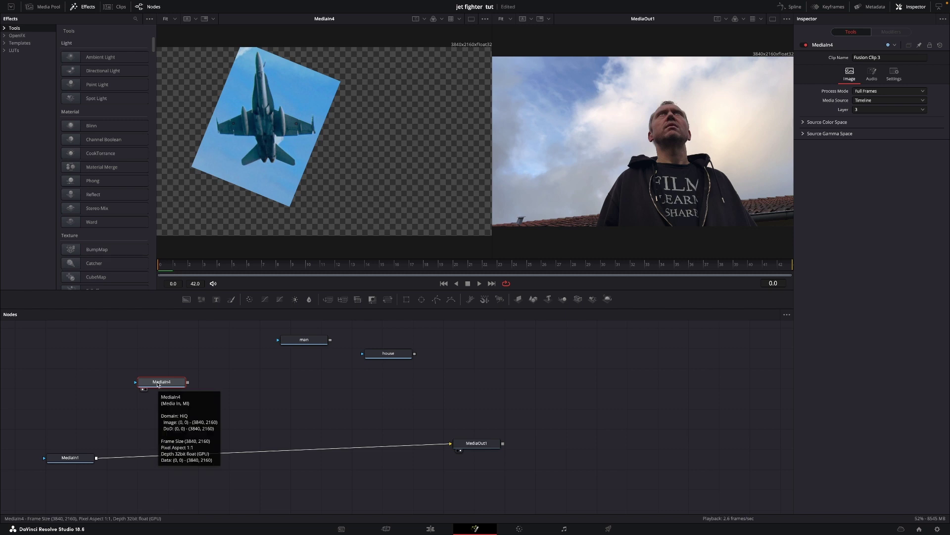
{"action": "key", "text": "F2"}
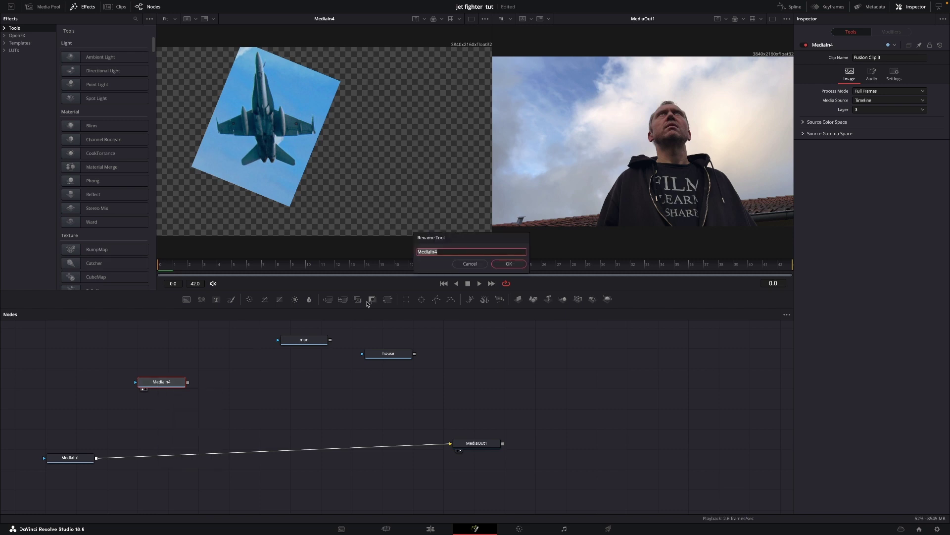
{"action": "key", "text": "BackSpace"}
{"action": "key", "text": "Return"}
Rearrange the man and jet nodes so that jet sits directly below man
{"action": "left_click_drag", "start_coordinate": [304, 340], "coordinate": [219, 336]}
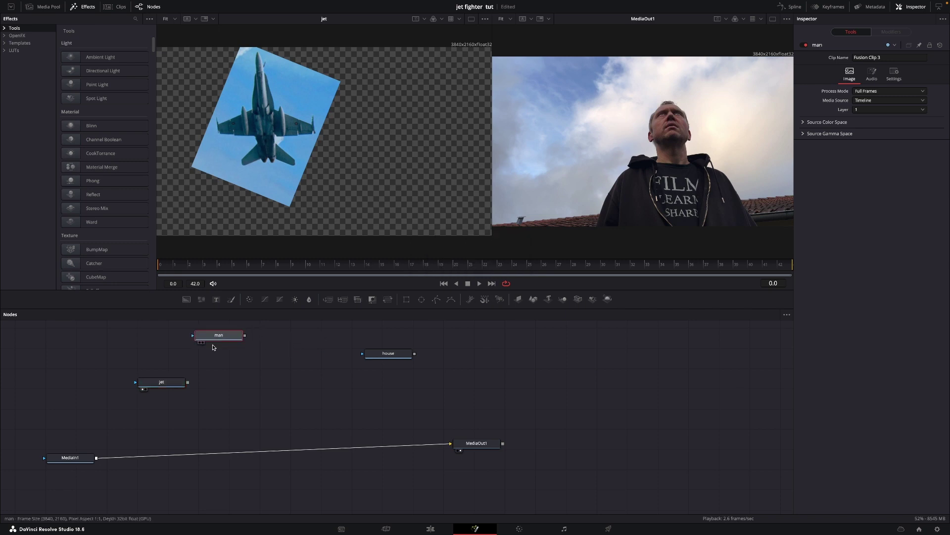
{"action": "left_click_drag", "start_coordinate": [180, 383], "coordinate": [328, 350]}
{"action": "left_click_drag", "start_coordinate": [215, 336], "coordinate": [216, 358]}
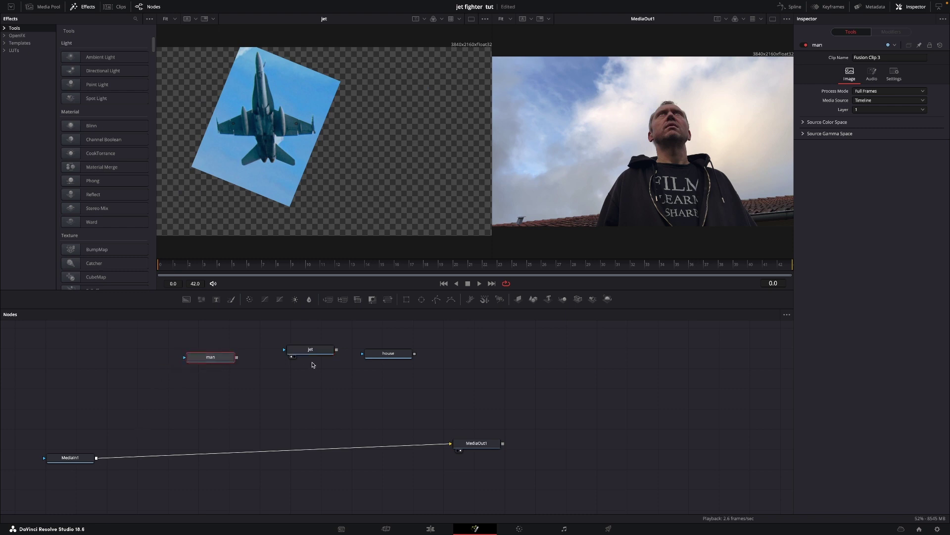
{"action": "left_click_drag", "start_coordinate": [314, 350], "coordinate": [214, 394]}
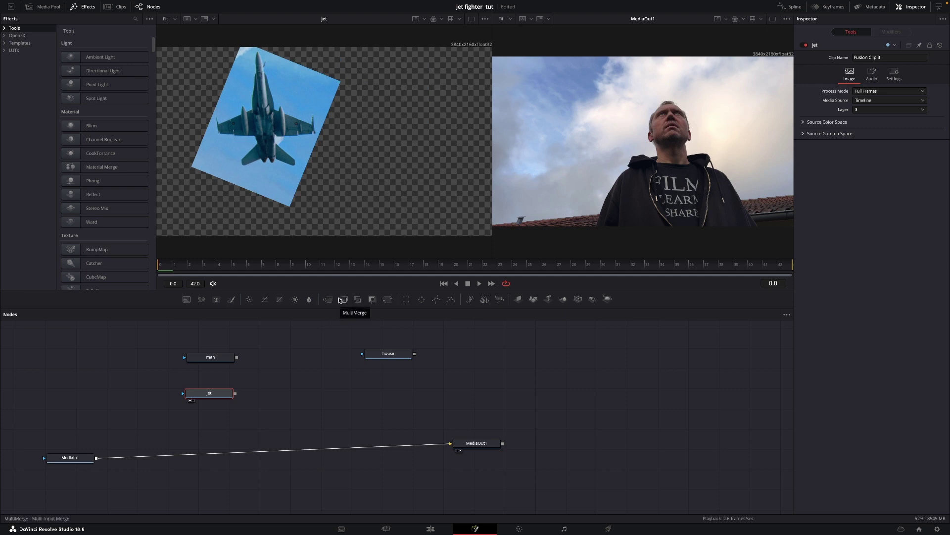
Insert a MultiMerge between MediaIn1 and MediaOut1, connect the jet node to it and place jet above it, beside man
{"action": "left_click_drag", "start_coordinate": [344, 302], "coordinate": [239, 454]}
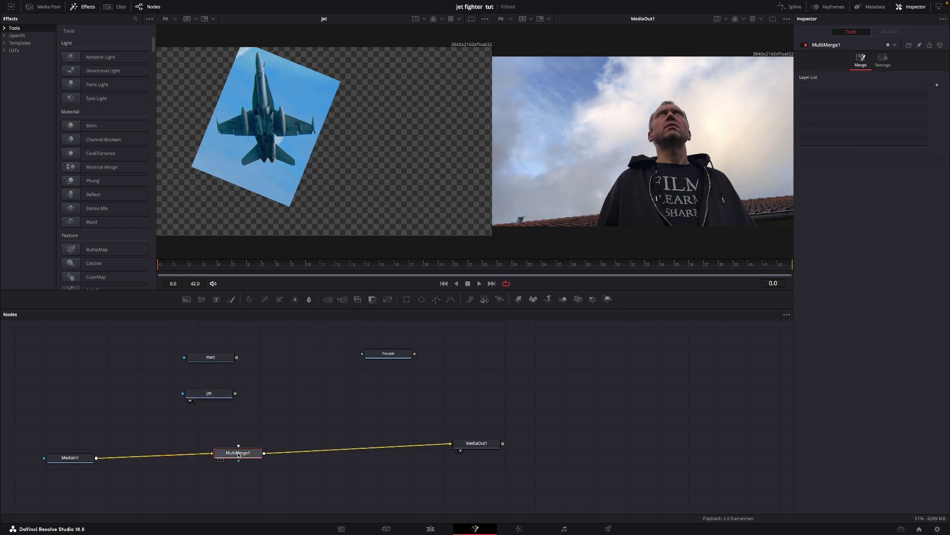
{"action": "left_click_drag", "start_coordinate": [472, 447], "coordinate": [506, 452]}
{"action": "left_click_drag", "start_coordinate": [217, 393], "coordinate": [242, 455]}
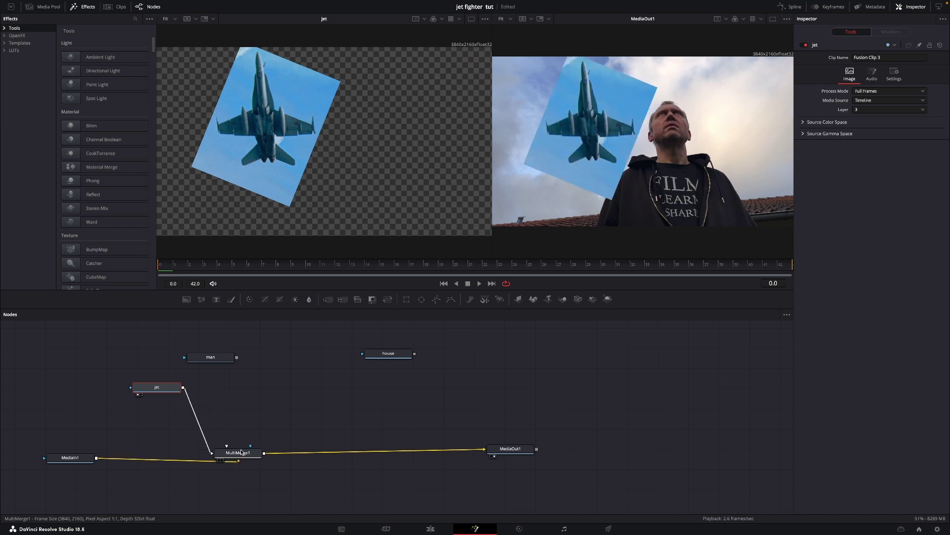
{"action": "left_click_drag", "start_coordinate": [169, 390], "coordinate": [284, 346]}
{"action": "left_click_drag", "start_coordinate": [210, 356], "coordinate": [147, 356]}
{"action": "left_click_drag", "start_coordinate": [271, 342], "coordinate": [238, 343]}
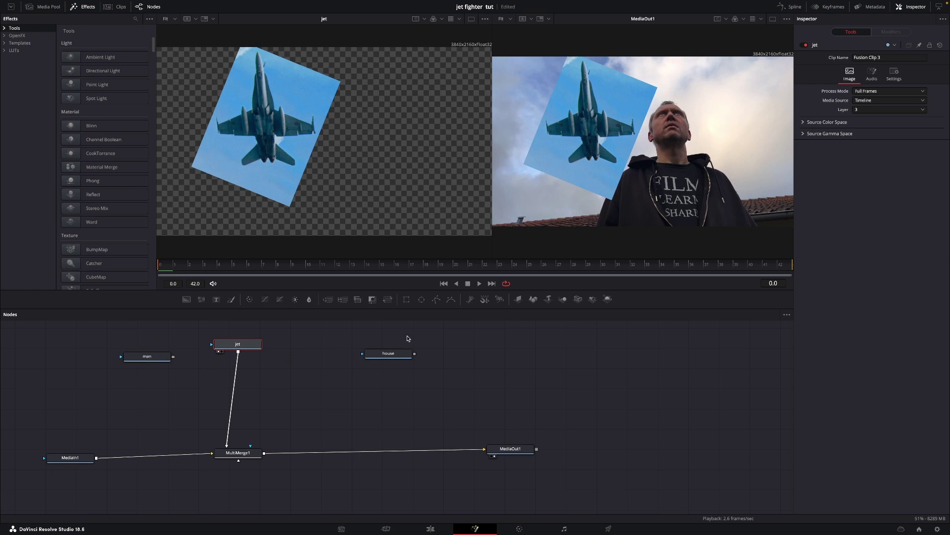
Add a Magic Mask after the jet node and position it between jet and MultiMerge1
{"action": "key", "text": "shift+space"}
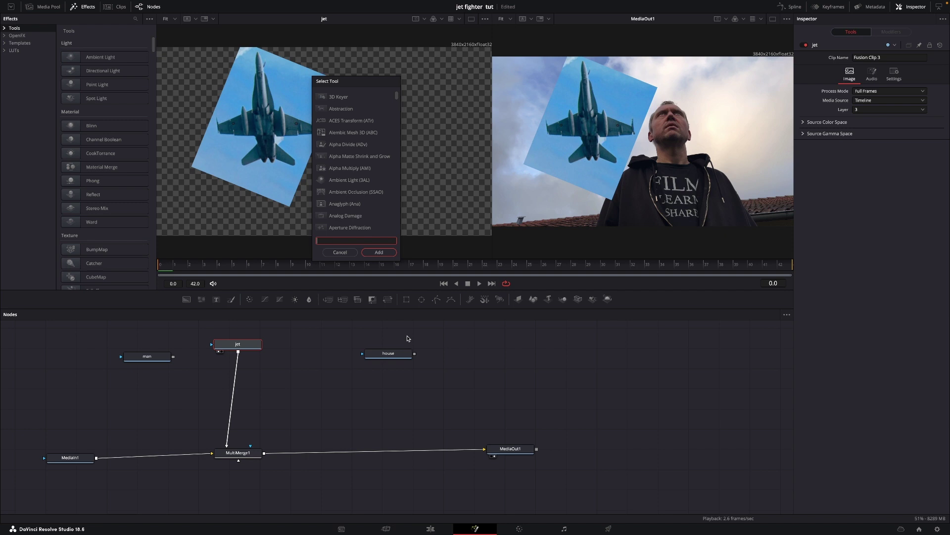
{"action": "type", "text": "mag"}
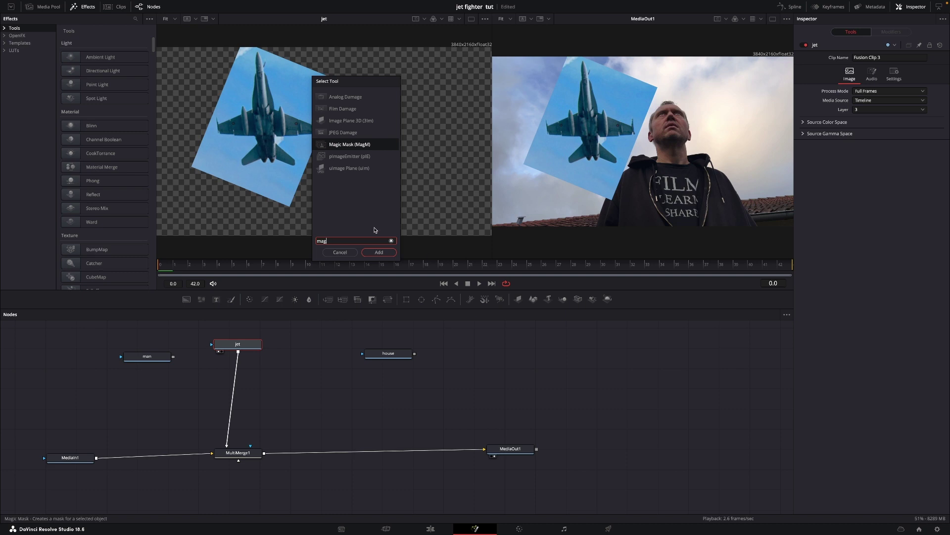
{"action": "left_click", "coordinate": [378, 252]}
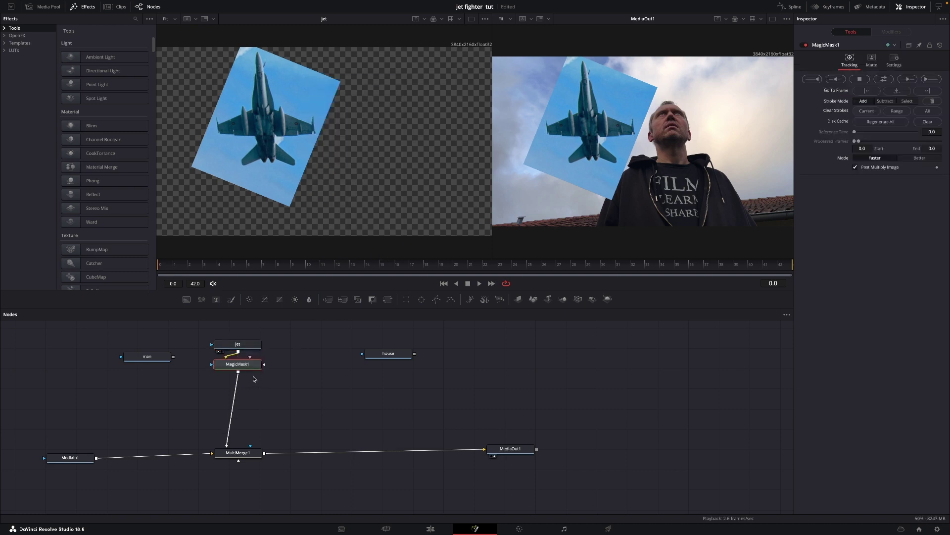
{"action": "left_click_drag", "start_coordinate": [238, 365], "coordinate": [233, 378]}
{"action": "left_click_drag", "start_coordinate": [248, 344], "coordinate": [242, 334]}
{"action": "left_click_drag", "start_coordinate": [239, 379], "coordinate": [234, 383]}
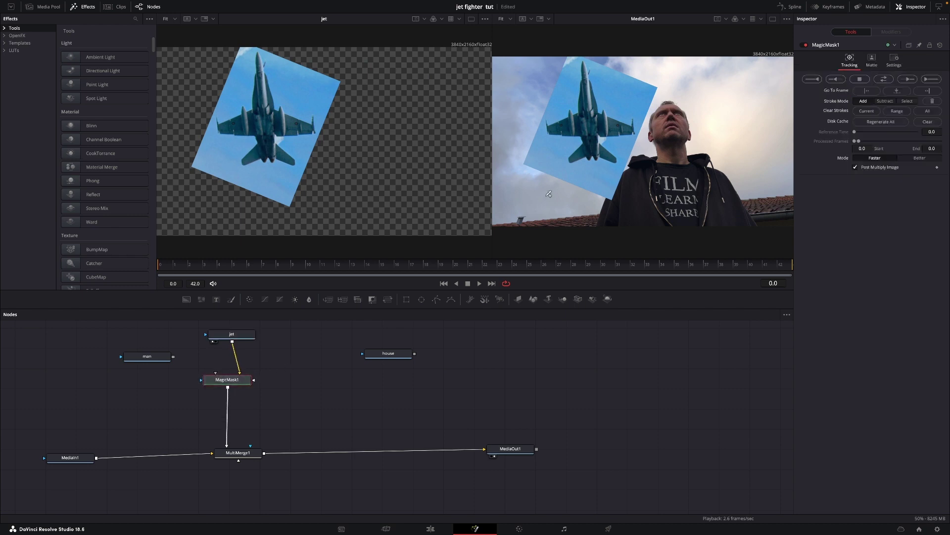
Paint Magic Mask strokes along the jet's fuselage and across its wing to isolate the aircraft from its background
{"action": "left_click_drag", "start_coordinate": [590, 82], "coordinate": [595, 149]}
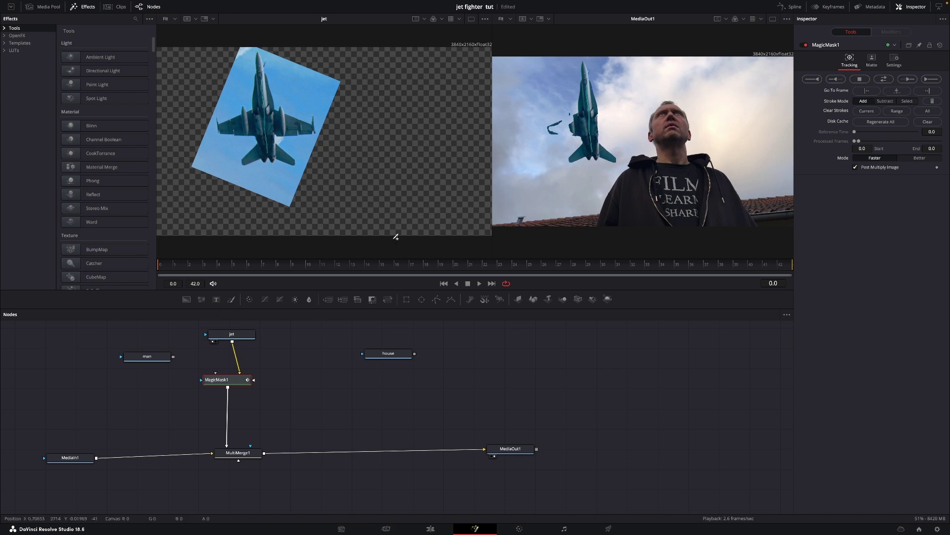
{"action": "mouse_move", "coordinate": [273, 124]}
{"action": "left_mouse_down"}
{"action": "mouse_move", "coordinate": [308, 124]}
{"action": "mouse_move", "coordinate": [221, 125]}
{"action": "left_mouse_up"}
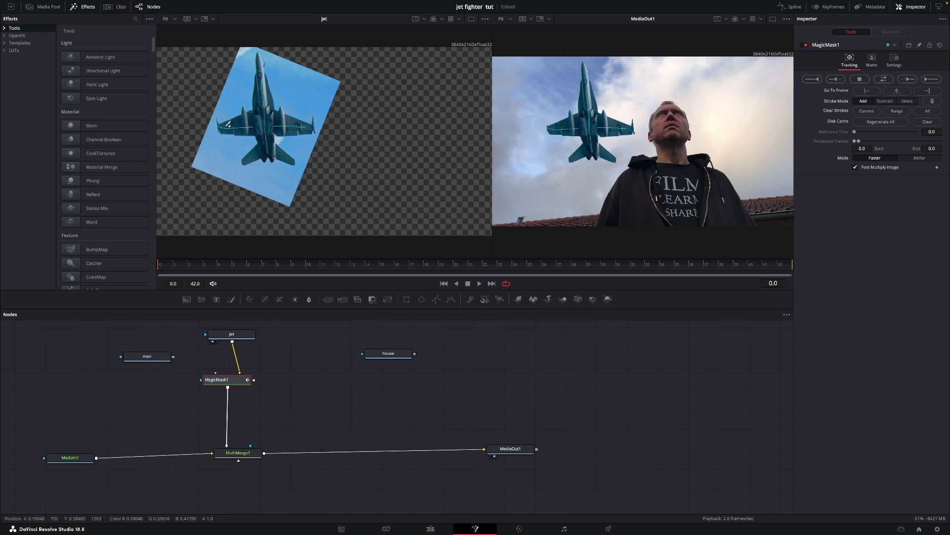
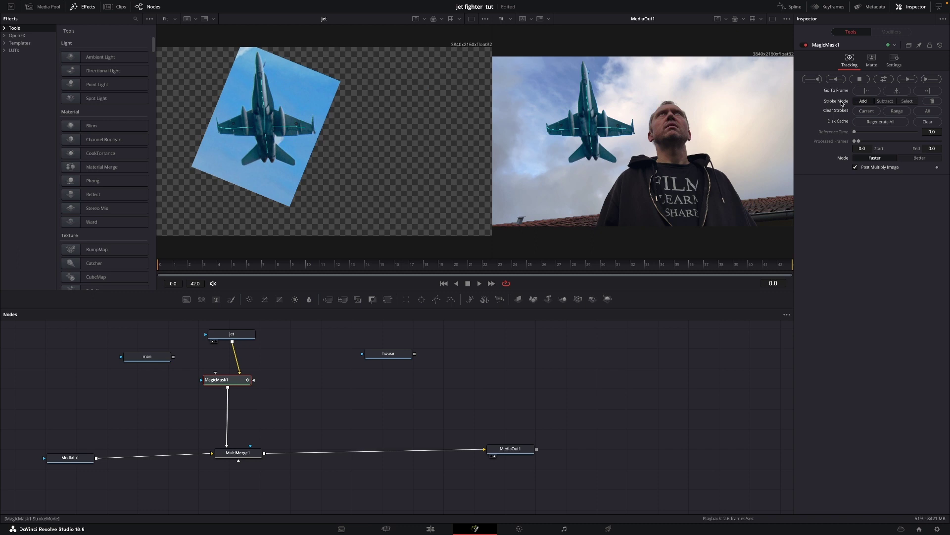
{"action": "left_click", "coordinate": [885, 101]}
{"action": "left_click", "coordinate": [268, 62]}
{"action": "scroll", "coordinate": [376, 123], "scroll_direction": "up", "scroll_amount": 3}
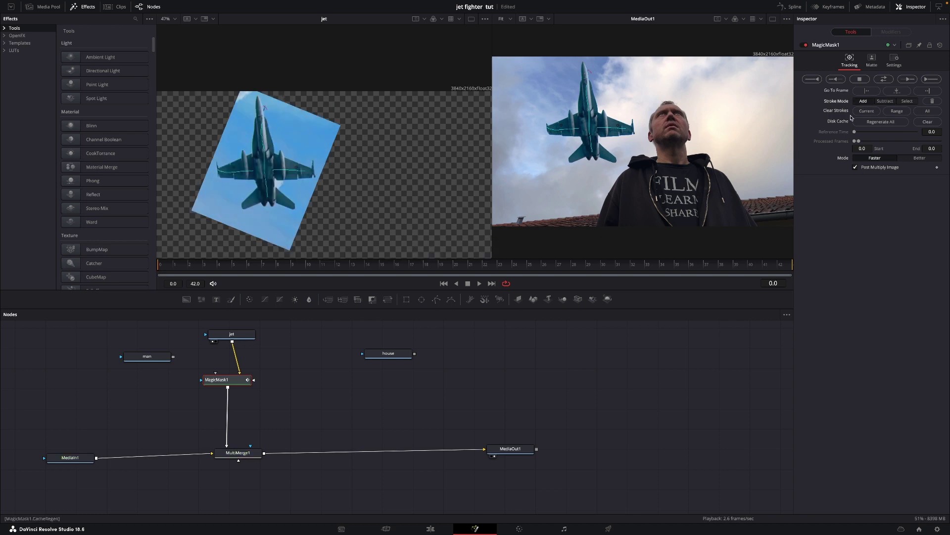
{"action": "left_click_drag", "start_coordinate": [264, 105], "coordinate": [264, 98]}
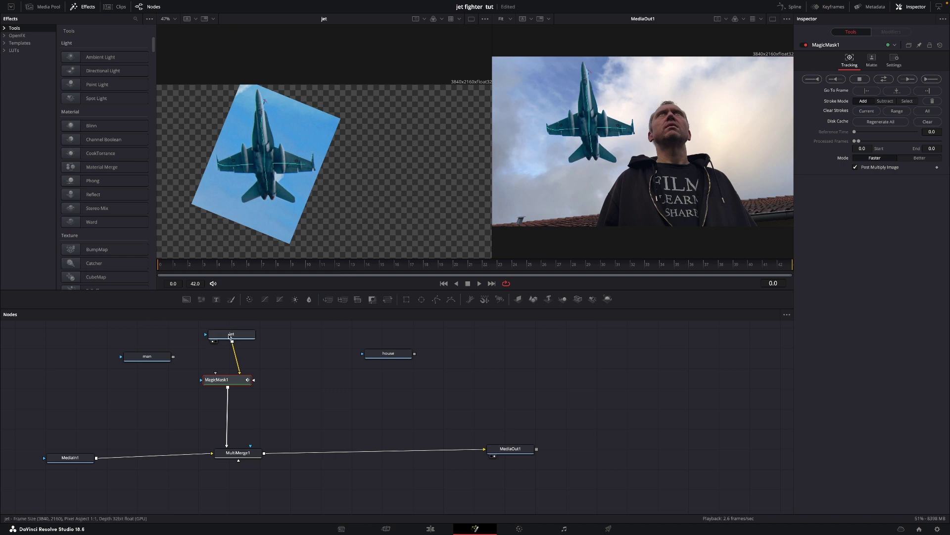
Insert a Transform between MagicMask1 and MultiMerge1, and keyframe its Center Y at -0.479 on frame 0
{"action": "left_click_drag", "start_coordinate": [388, 303], "coordinate": [230, 413]}
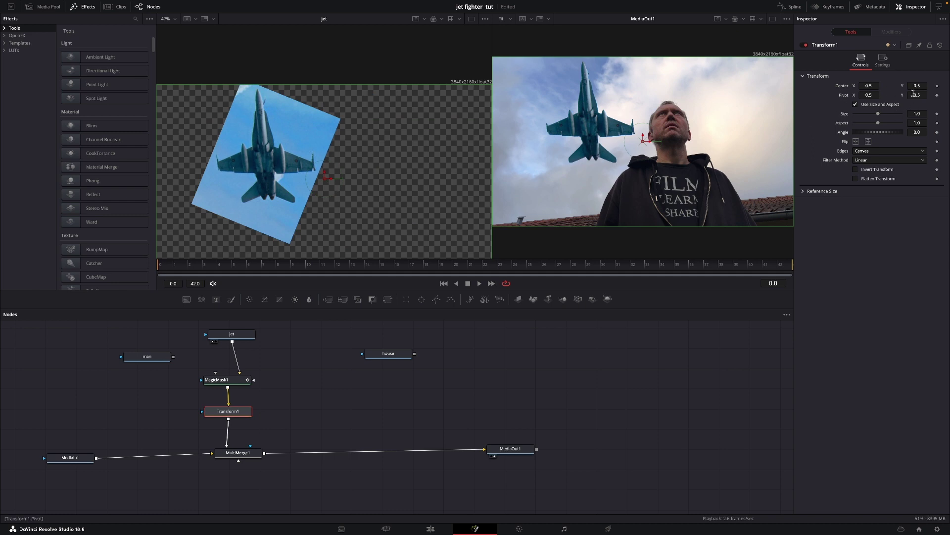
{"action": "left_click_drag", "start_coordinate": [925, 85], "coordinate": [637, 85]}
{"action": "left_click", "coordinate": [938, 86]}
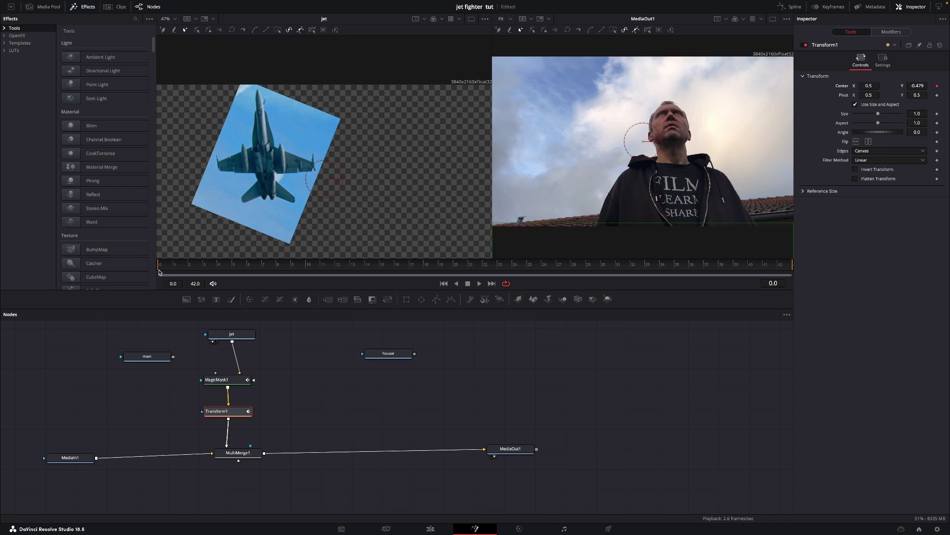
Keyframe the jet Transform's Center Y at -0.479 on frame 7 and at 1.259 on frame 17
{"action": "left_click", "coordinate": [263, 271]}
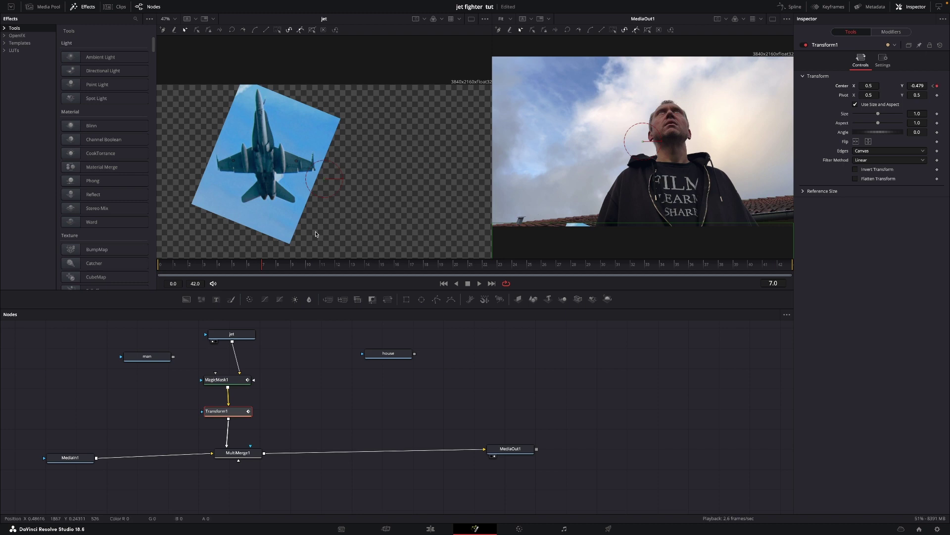
{"action": "left_click_drag", "start_coordinate": [270, 270], "coordinate": [306, 270]}
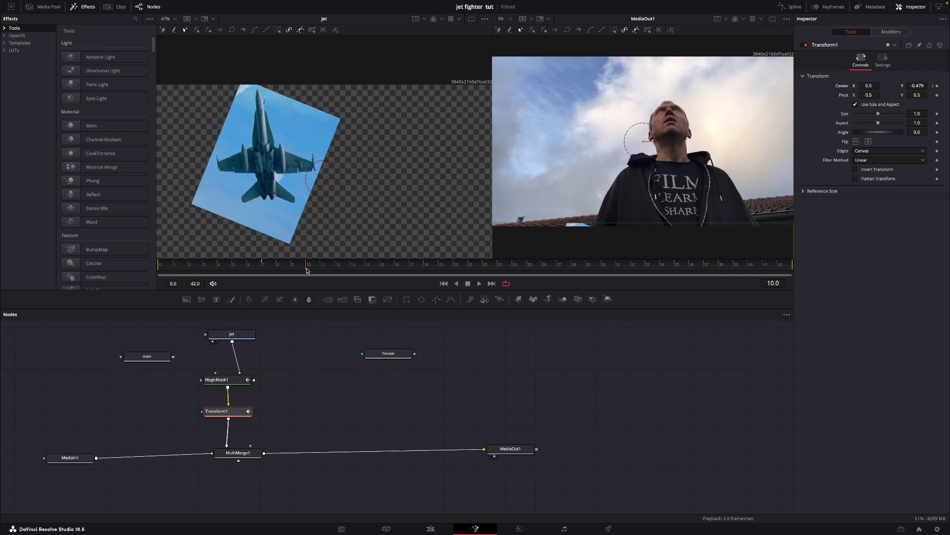
{"action": "left_click_drag", "start_coordinate": [327, 268], "coordinate": [411, 273]}
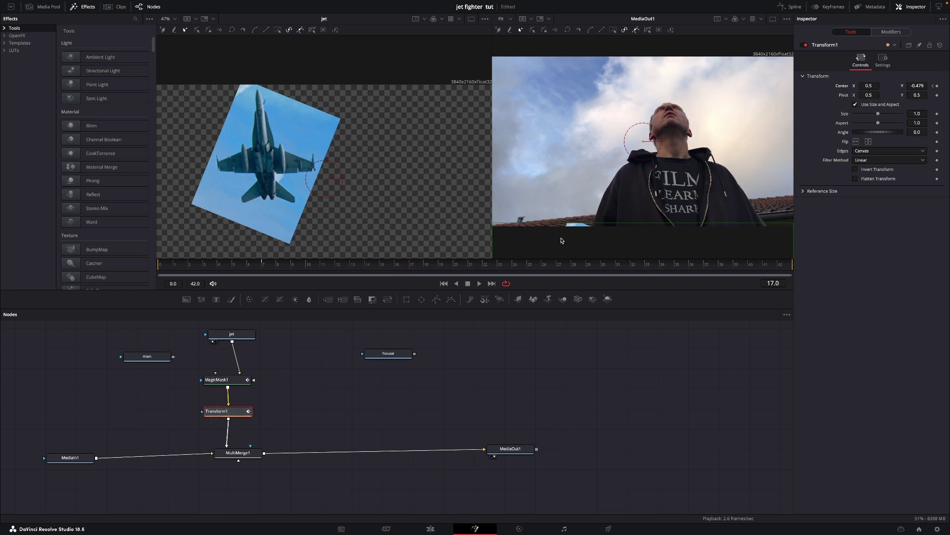
{"action": "left_click_drag", "start_coordinate": [911, 87], "coordinate": [948, 88]}
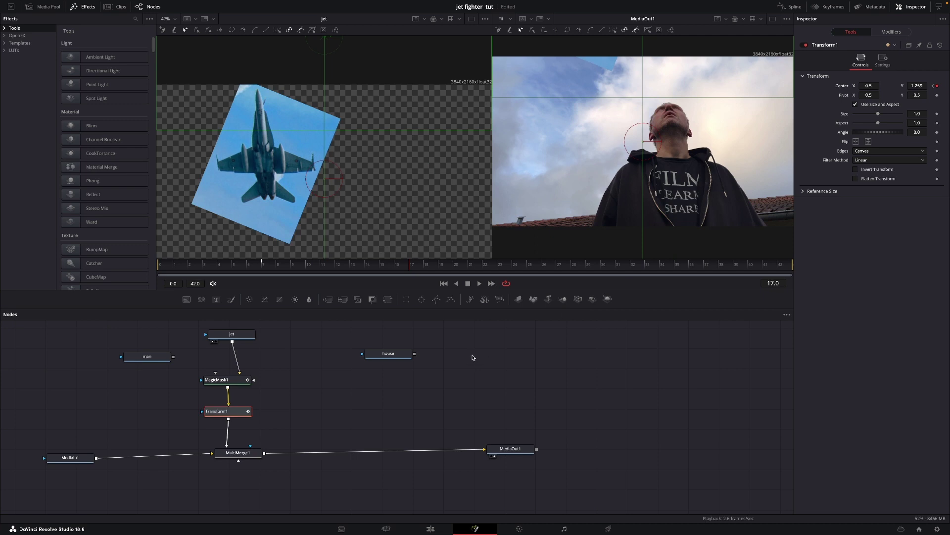
Track the jet's Magic Mask in both directions from its reference frame and play back the masked jet's flight
{"action": "left_click", "coordinate": [236, 382]}
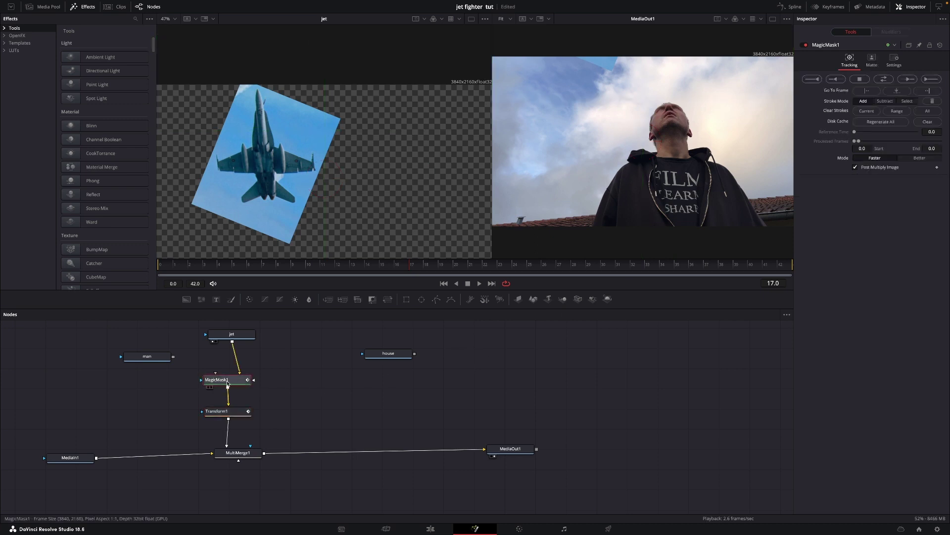
{"action": "left_click", "coordinate": [897, 91]}
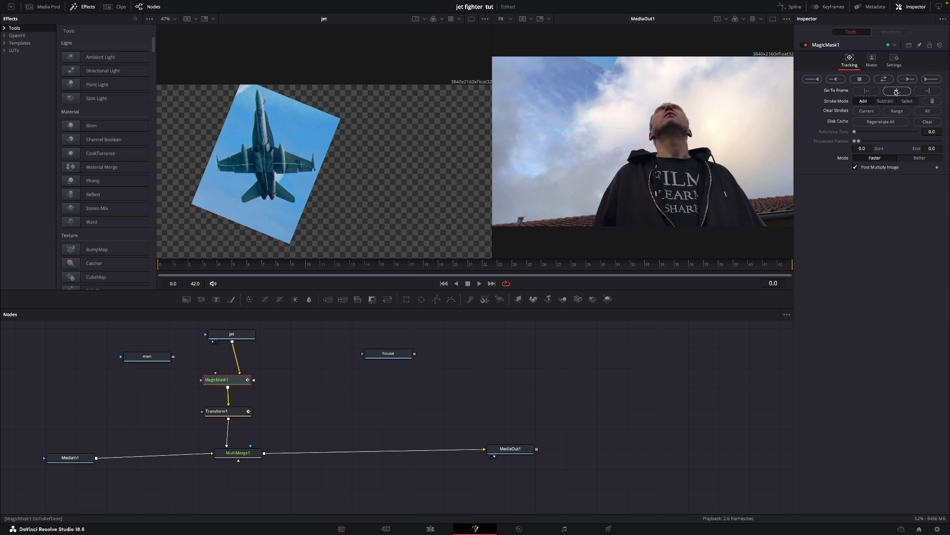
{"action": "left_click", "coordinate": [883, 80]}
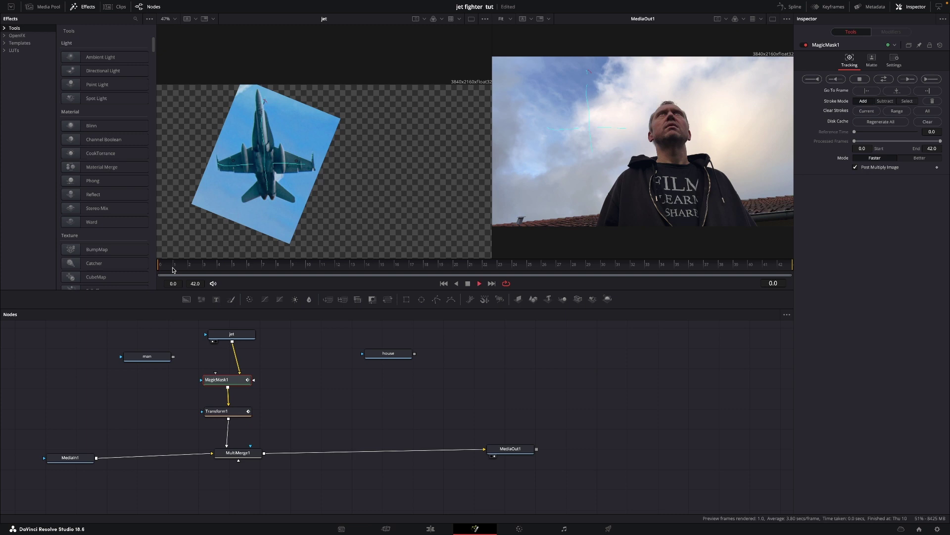
{"action": "left_click", "coordinate": [479, 283]}
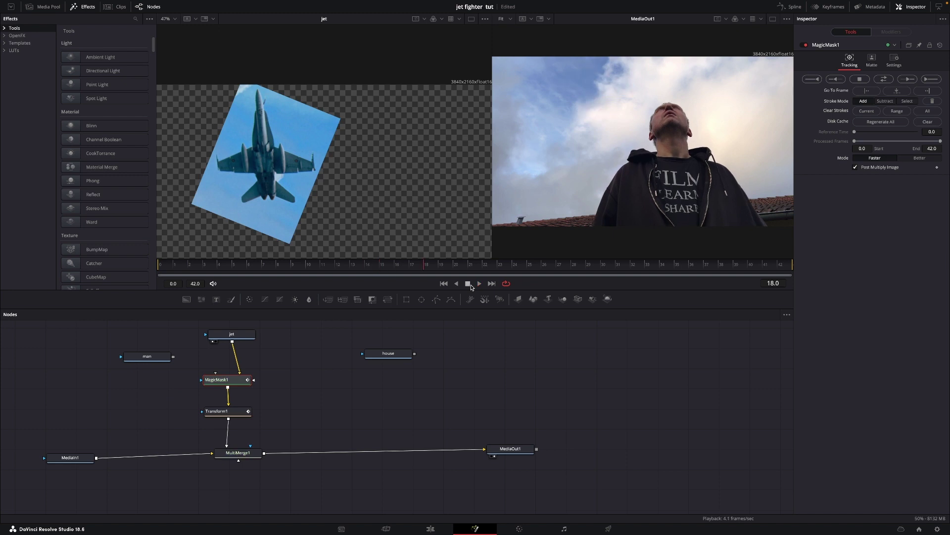
{"action": "left_click", "coordinate": [467, 283]}
At frame 12, insert a Color Corrector between jet and MagicMask1 and reduce its saturation to 0.06
{"action": "left_click_drag", "start_coordinate": [425, 267], "coordinate": [261, 267]}
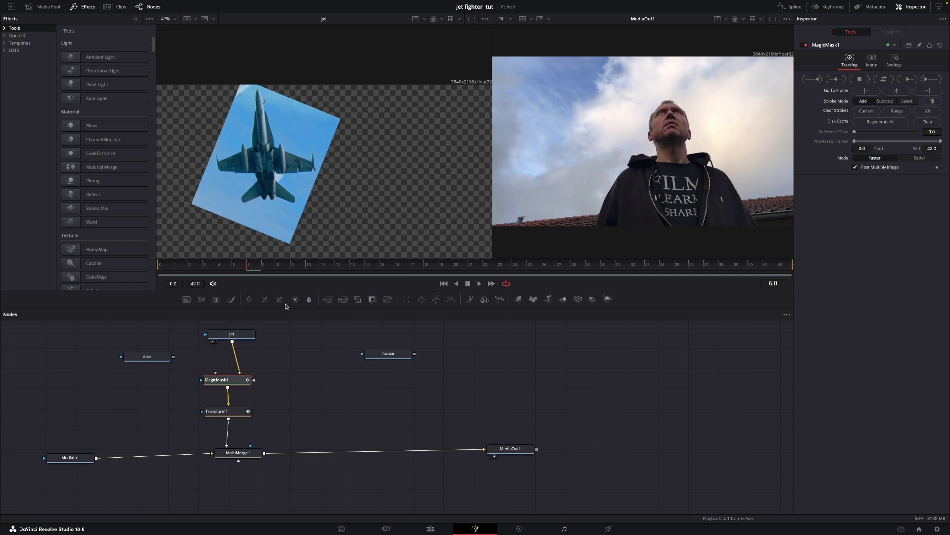
{"action": "left_click_drag", "start_coordinate": [251, 267], "coordinate": [348, 273]}
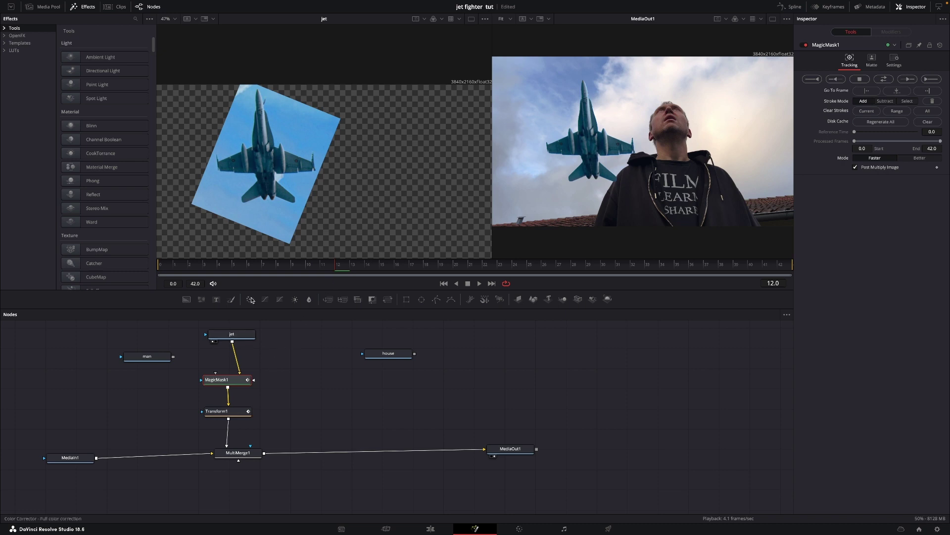
{"action": "left_click_drag", "start_coordinate": [251, 300], "coordinate": [238, 361]}
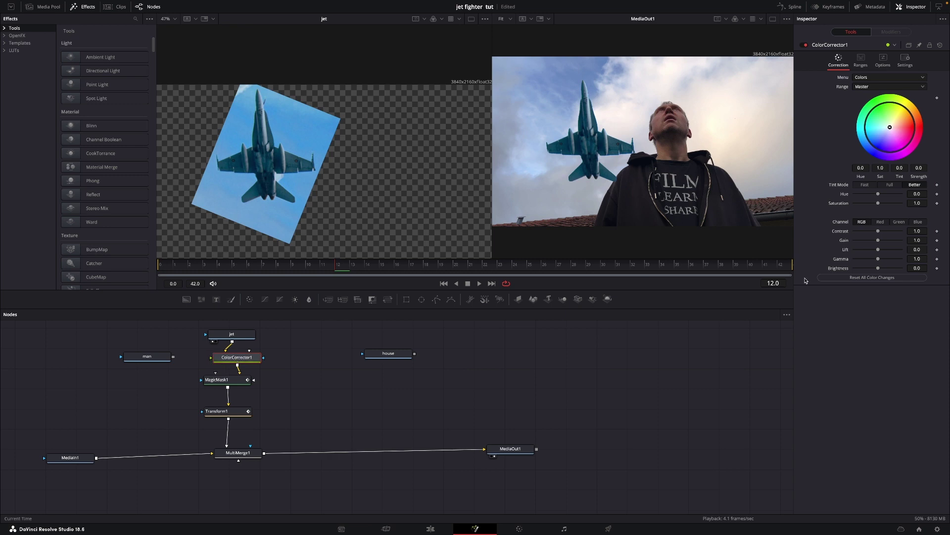
{"action": "left_click_drag", "start_coordinate": [879, 204], "coordinate": [856, 206]}
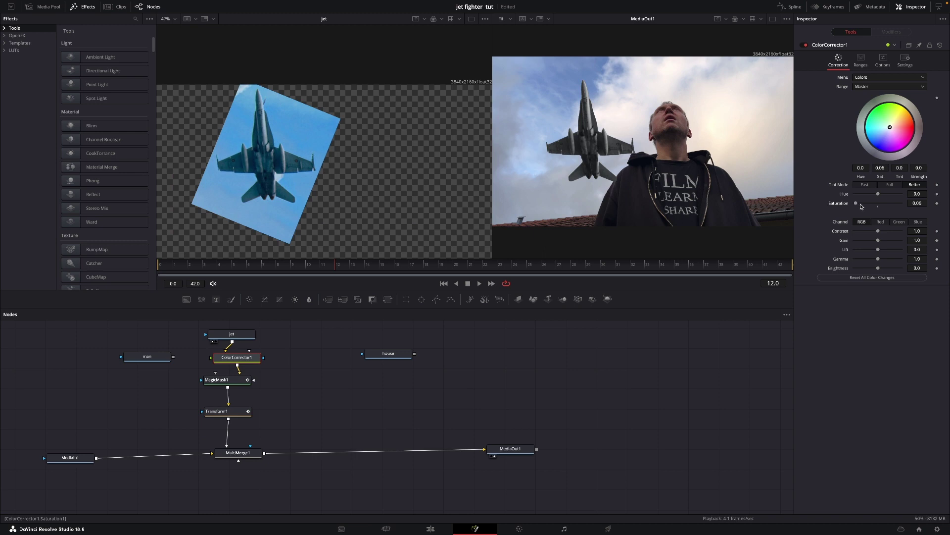
Place the man node beside jet, connect it to MultiMerge1 and insert a Magic Mask between them
{"action": "left_click_drag", "start_coordinate": [147, 358], "coordinate": [317, 342]}
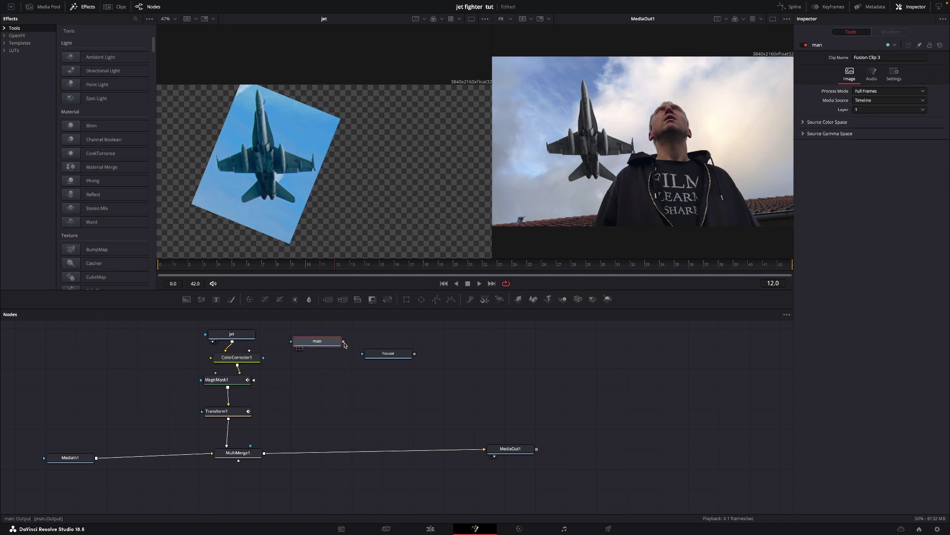
{"action": "left_click_drag", "start_coordinate": [344, 342], "coordinate": [238, 456]}
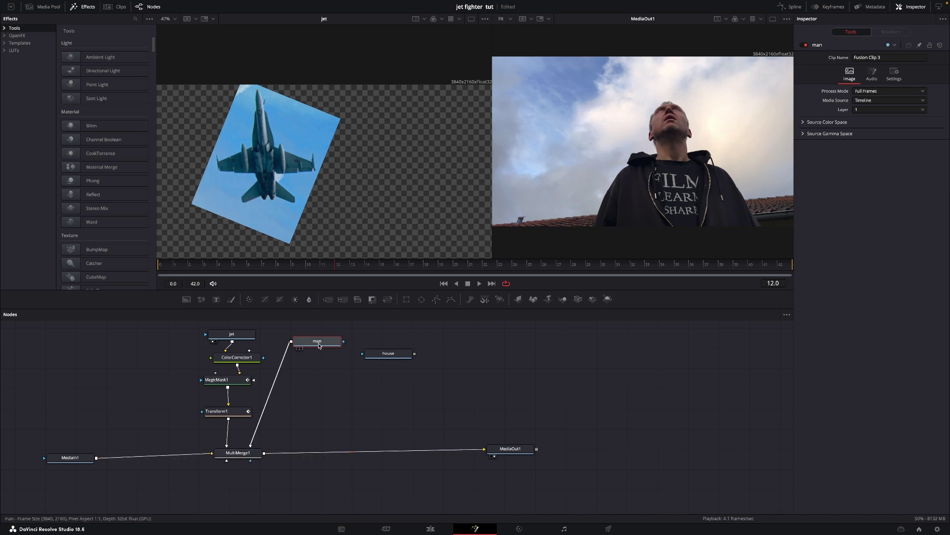
{"action": "key", "text": "shift+space"}
{"action": "type", "text": "mag"}
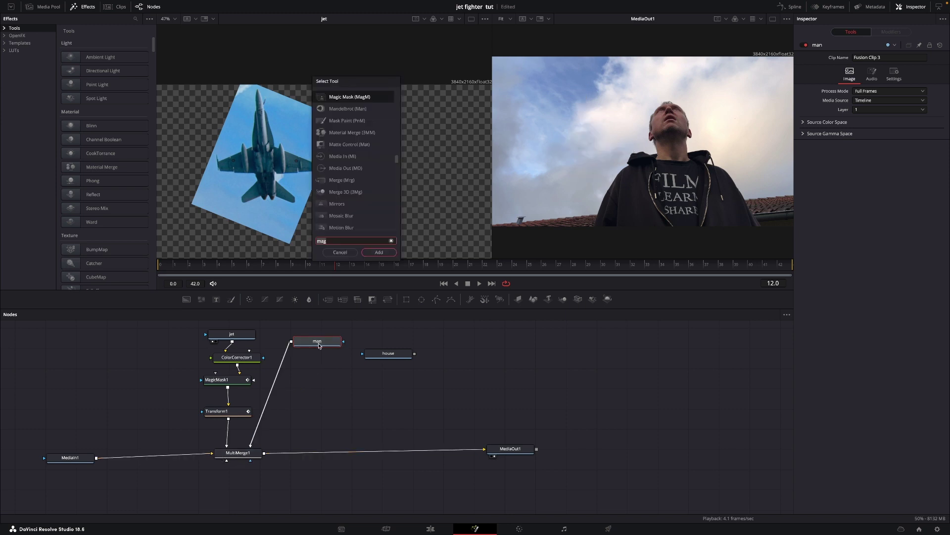
{"action": "left_click", "coordinate": [387, 252]}
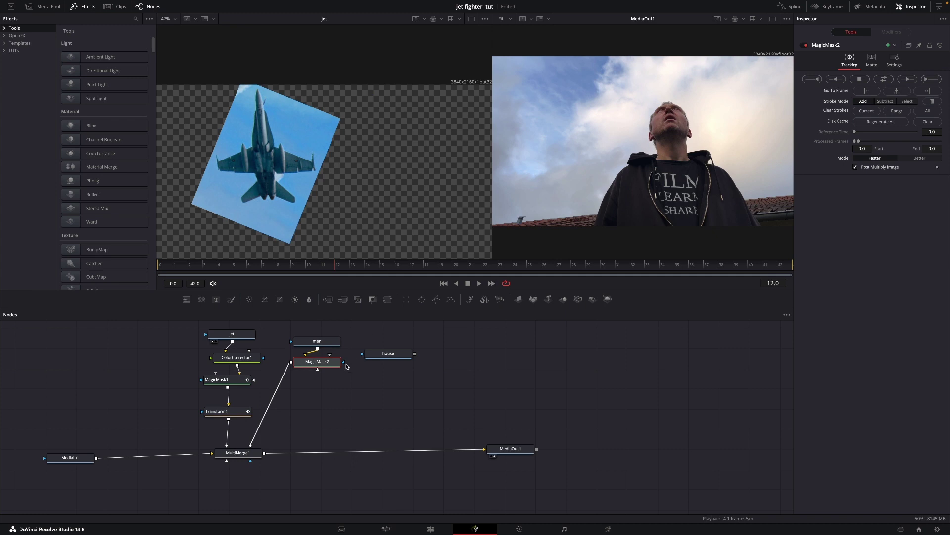
{"action": "left_click_drag", "start_coordinate": [324, 364], "coordinate": [320, 377]}
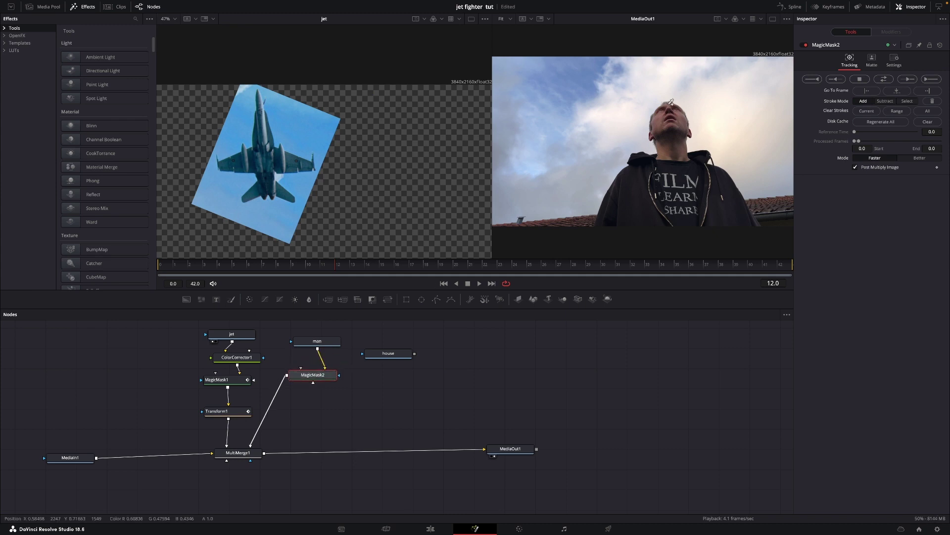
Paint Magic Mask strokes over the man's head and hoodie, track them in both directions and play back the result
{"action": "mouse_move", "coordinate": [671, 102]}
{"action": "left_mouse_down"}
{"action": "mouse_move", "coordinate": [675, 226]}
{"action": "mouse_move", "coordinate": [612, 220]}
{"action": "left_mouse_up"}
{"action": "left_click", "coordinate": [908, 80]}
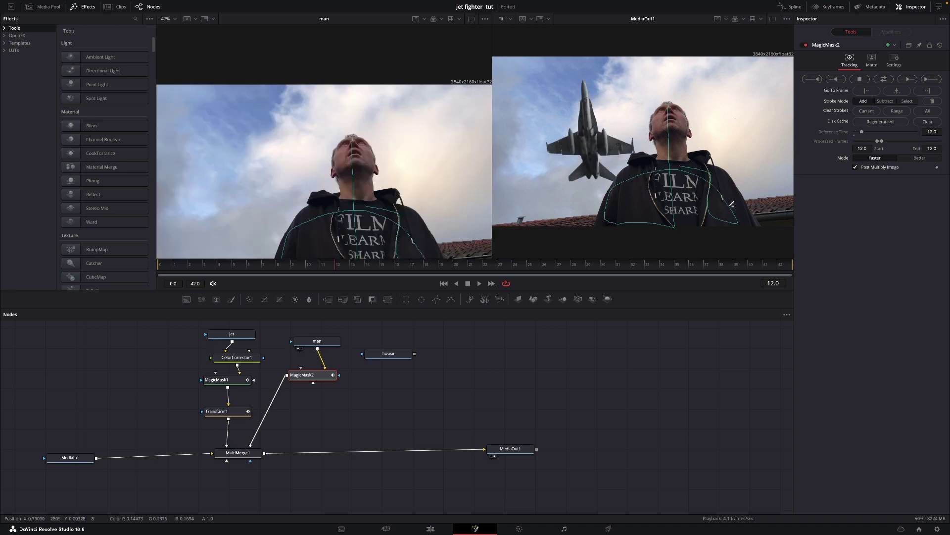
{"action": "left_click", "coordinate": [885, 79]}
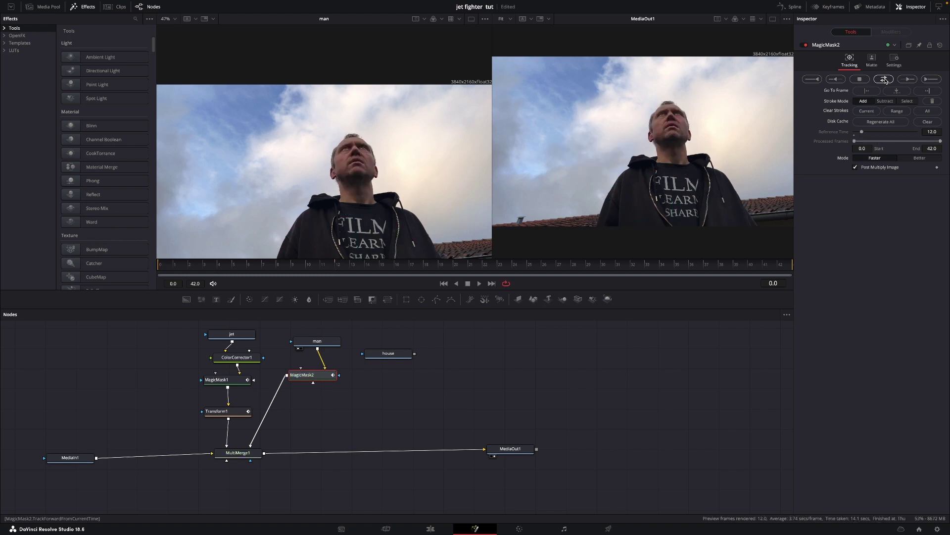
{"action": "key", "text": "space"}
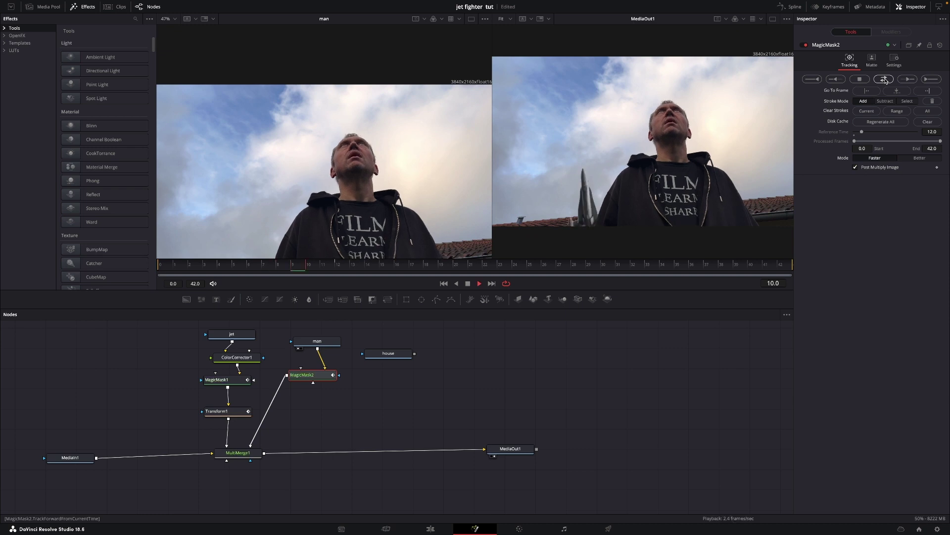
{"action": "key", "text": "space"}
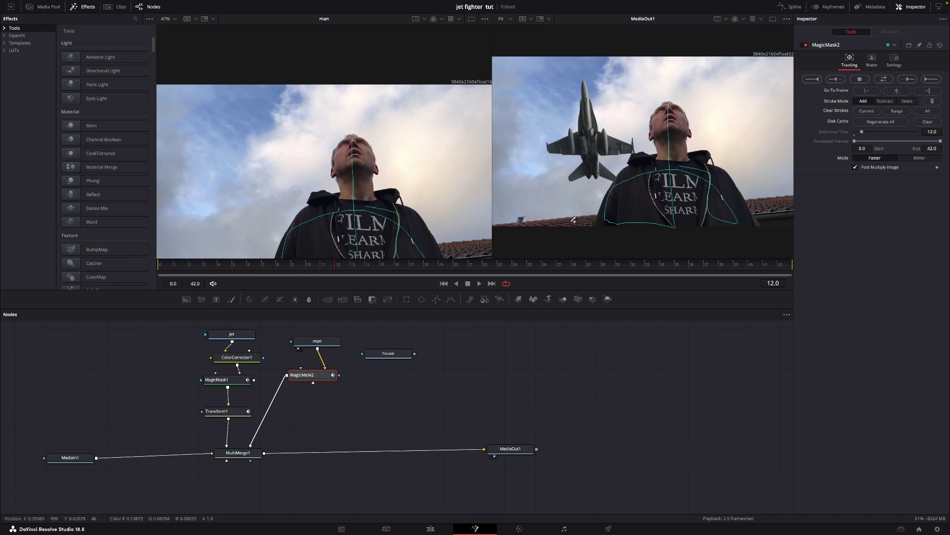
Connect the house node to MultiMerge1, insert a Magic Mask between them and position the mask below house
{"action": "left_click_drag", "start_coordinate": [390, 356], "coordinate": [253, 453]}
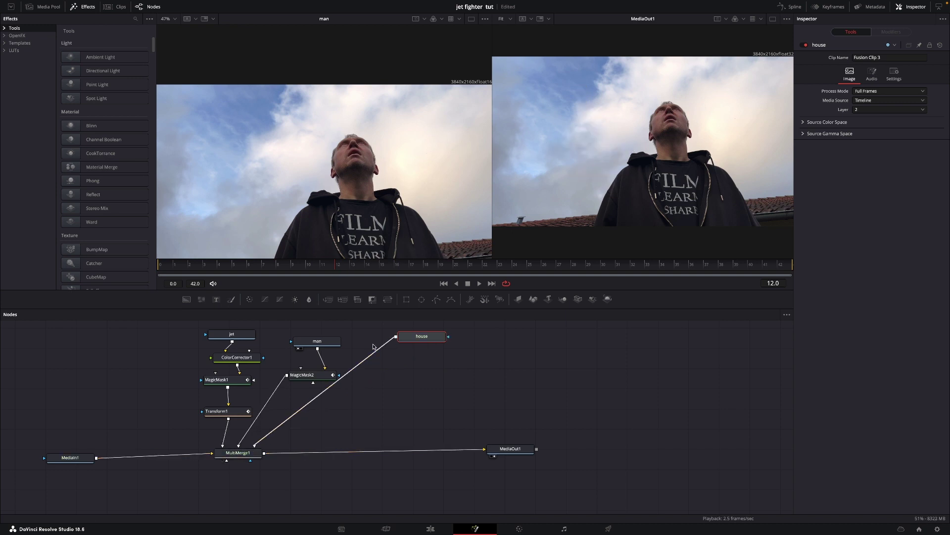
{"action": "key", "text": "shift+space"}
{"action": "type", "text": "mag"}
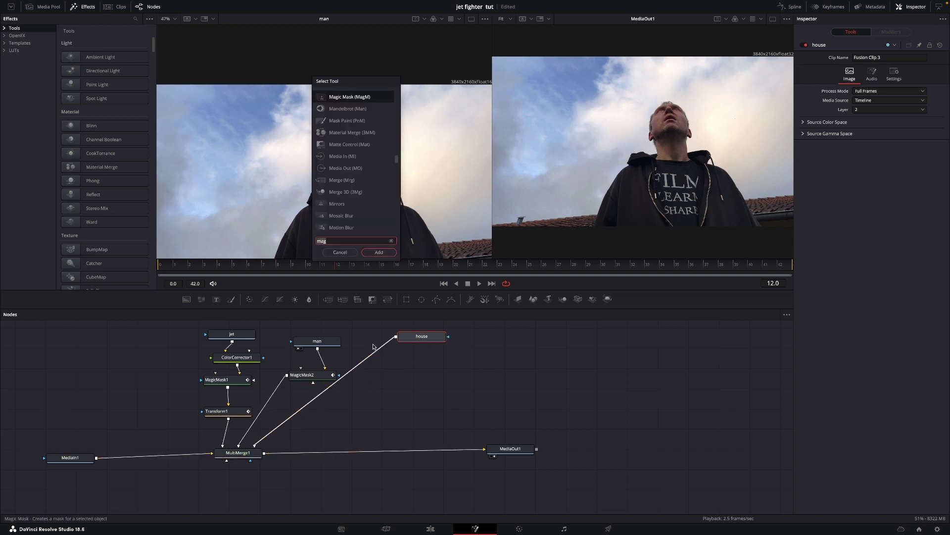
{"action": "left_click", "coordinate": [379, 252]}
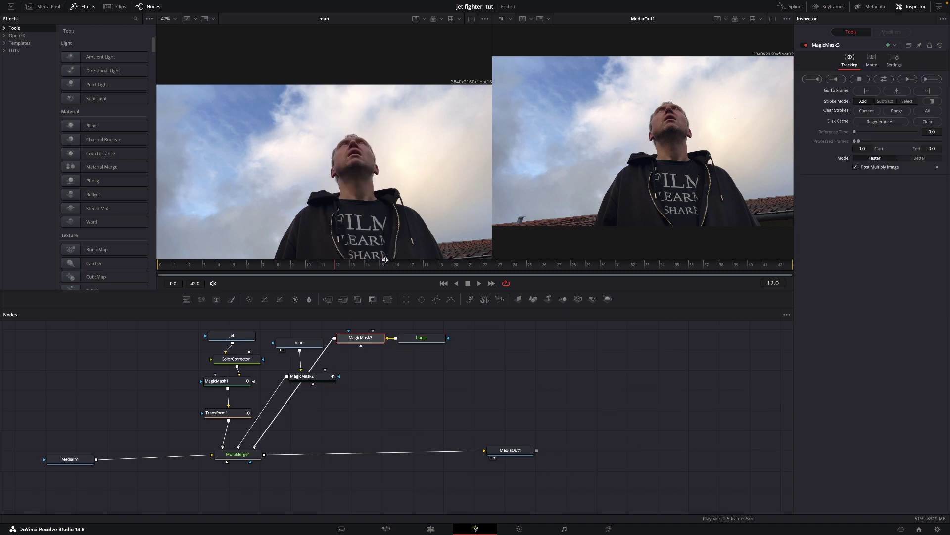
{"action": "left_click_drag", "start_coordinate": [370, 341], "coordinate": [414, 406]}
View the house node, mask its roof with Magic Mask strokes tracked in both directions, and save the project
{"action": "mouse_move", "coordinate": [422, 337]}
{"action": "left_mouse_down"}
{"action": "mouse_move", "coordinate": [261, 197]}
{"action": "mouse_move", "coordinate": [193, 197]}
{"action": "left_mouse_up"}
{"action": "left_click_drag", "start_coordinate": [188, 199], "coordinate": [177, 204]}
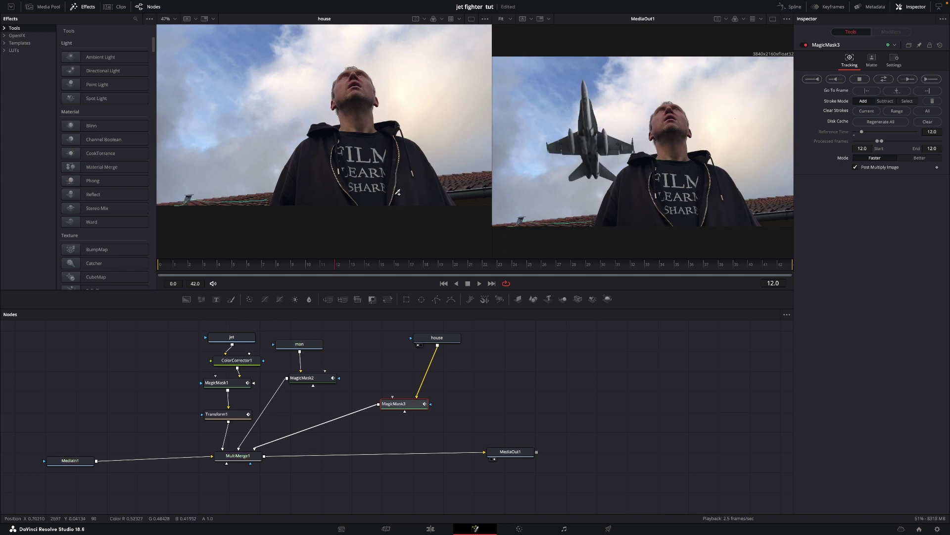
{"action": "left_click", "coordinate": [884, 79]}
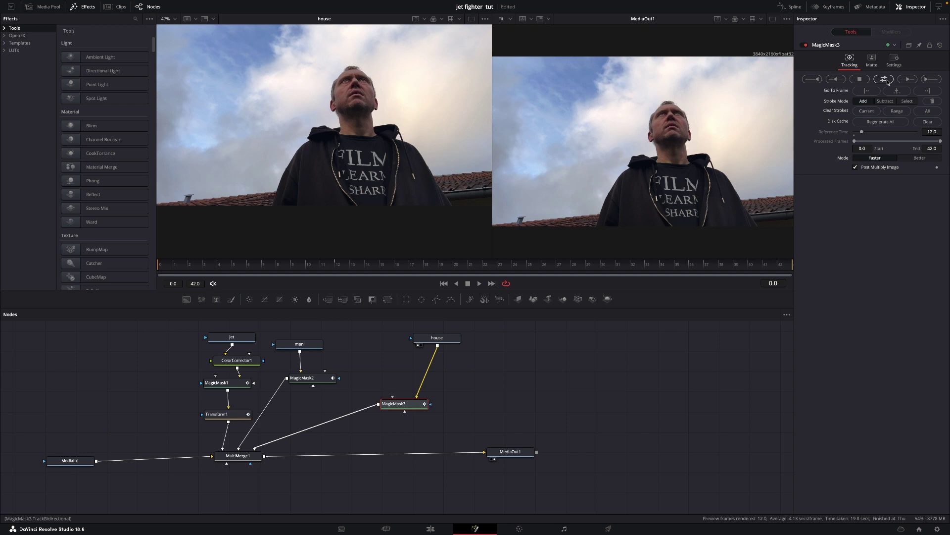
{"action": "key", "text": "space"}
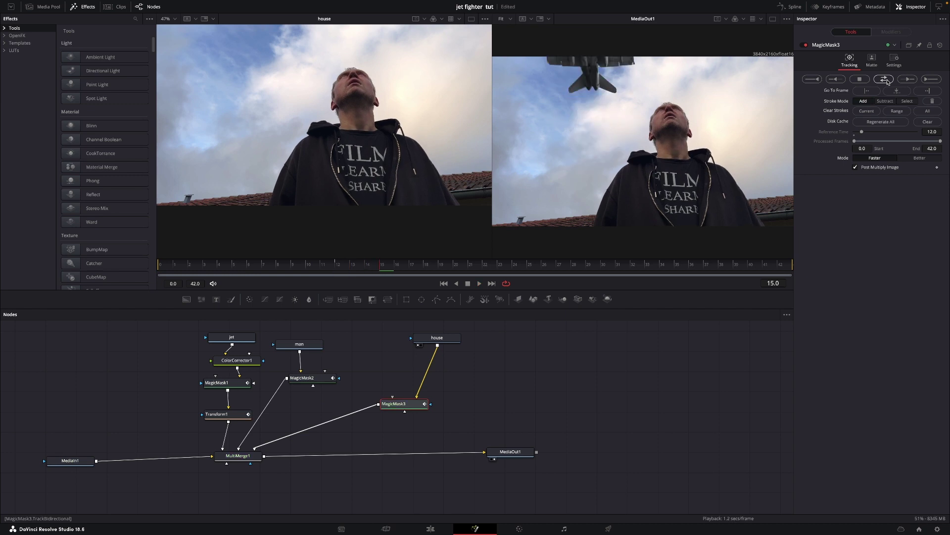
{"action": "key", "text": "ctrl+s"}
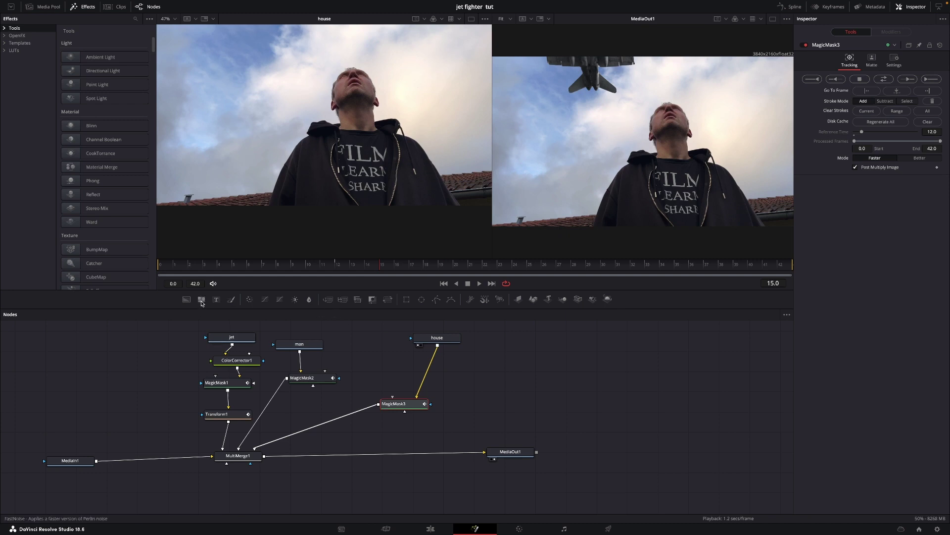
Connect a FastNoise node to MultiMerge1 and move its layer to the bottom of the layer list, below the jet layer
{"action": "left_click_drag", "start_coordinate": [202, 303], "coordinate": [251, 461]}
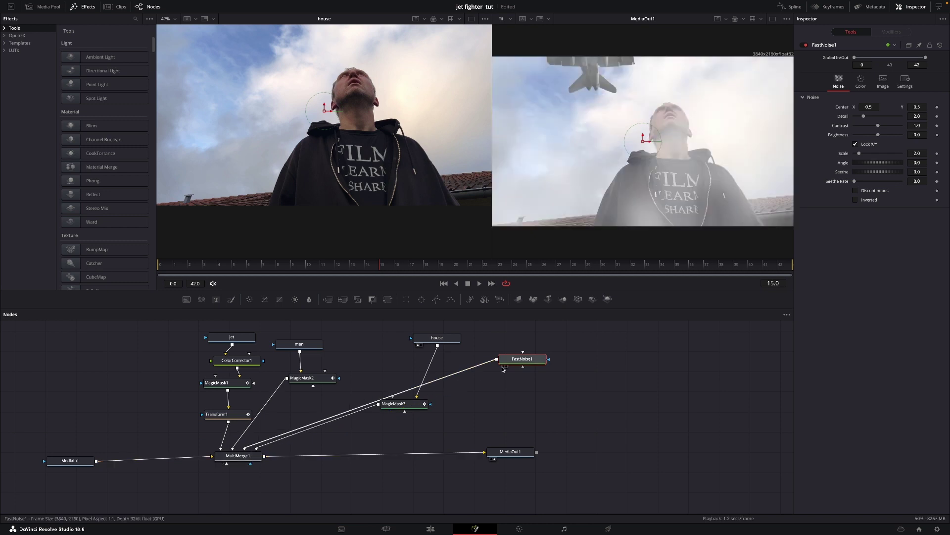
{"action": "left_click", "coordinate": [232, 455]}
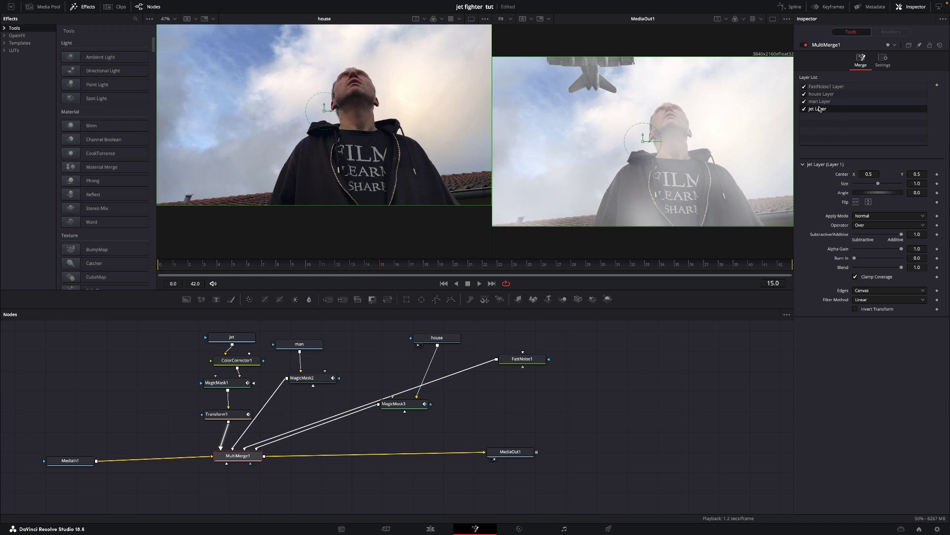
{"action": "left_click", "coordinate": [826, 87]}
{"action": "left_click_drag", "start_coordinate": [826, 89], "coordinate": [829, 117]}
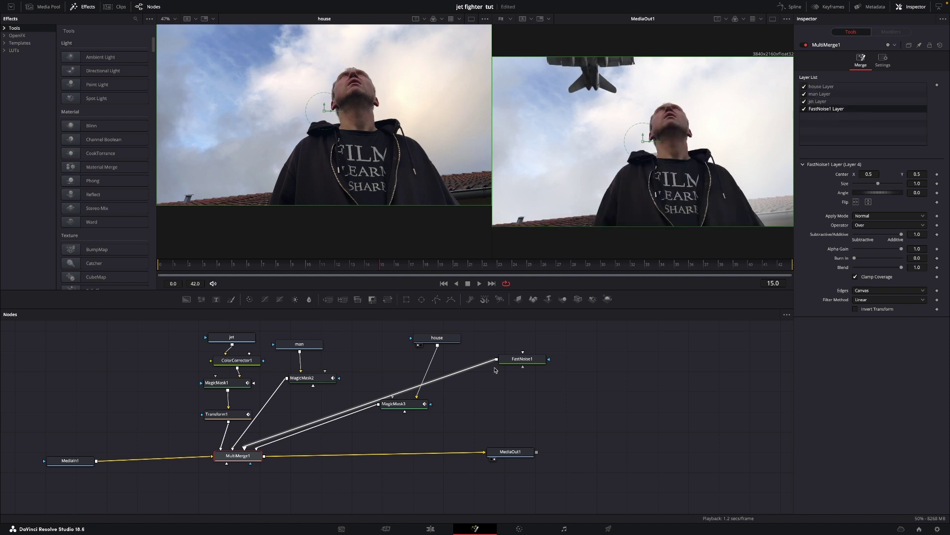
Draw a four-point polygon mask widening from the jet's tail down past the frame's lower edge, and connect it to FastNoise1
{"action": "left_click_drag", "start_coordinate": [521, 359], "coordinate": [590, 411]}
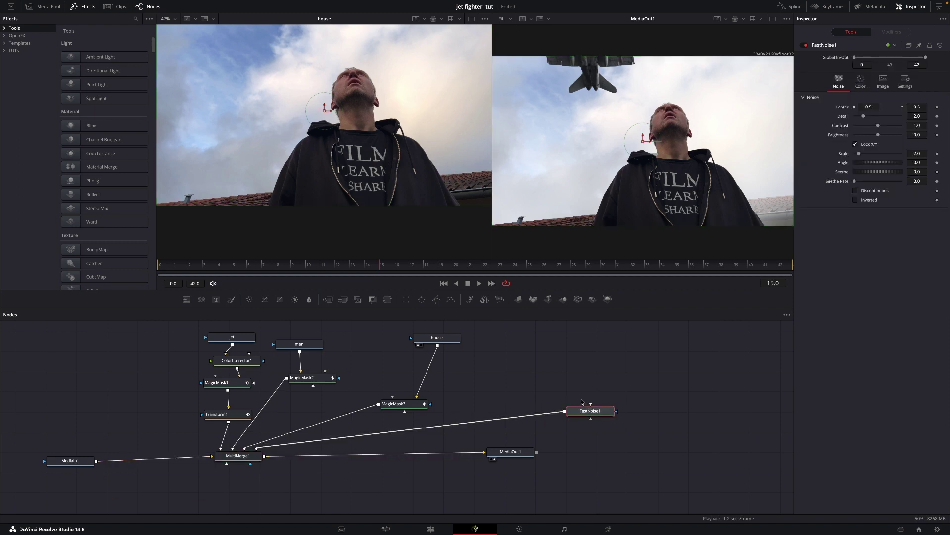
{"action": "left_click_drag", "start_coordinate": [436, 298], "coordinate": [553, 375]}
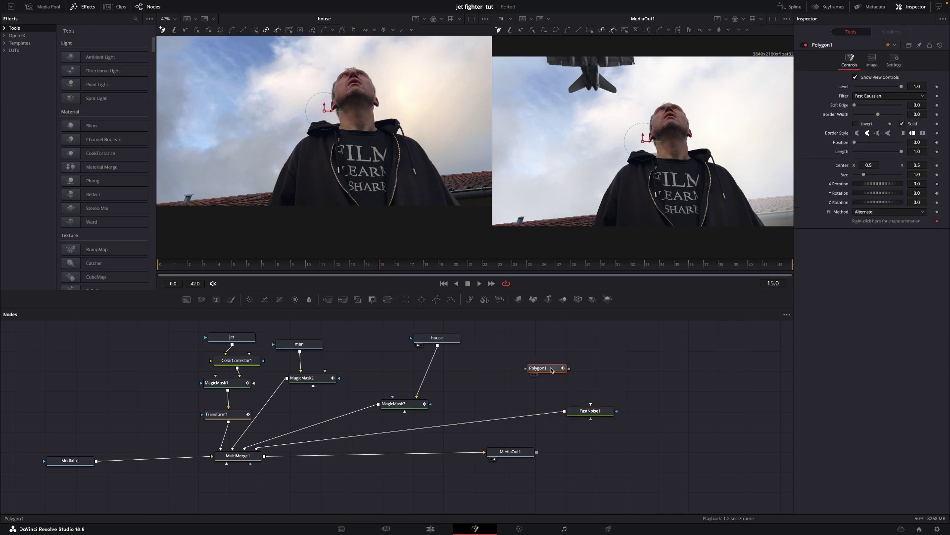
{"action": "left_click", "coordinate": [588, 90]}
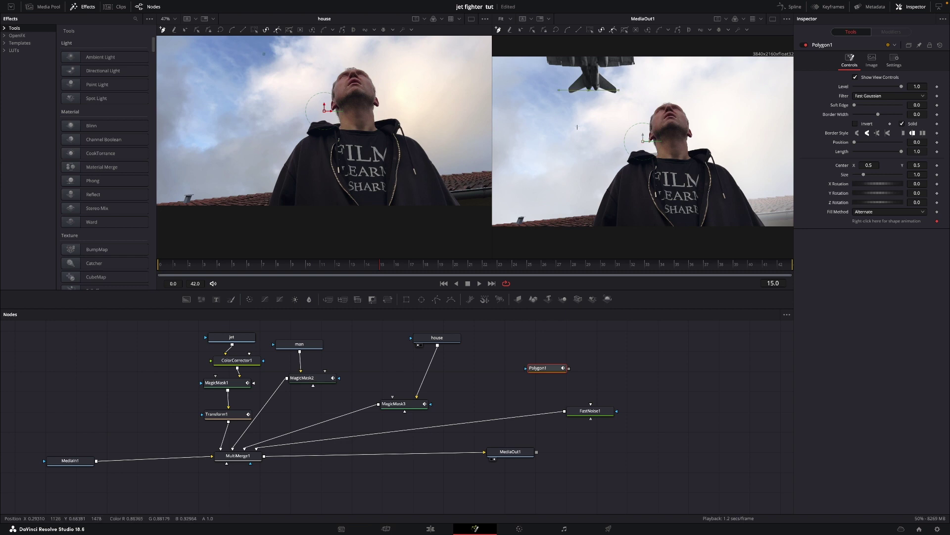
{"action": "left_click", "coordinate": [569, 217]}
{"action": "left_click", "coordinate": [565, 250]}
{"action": "left_click", "coordinate": [615, 251]}
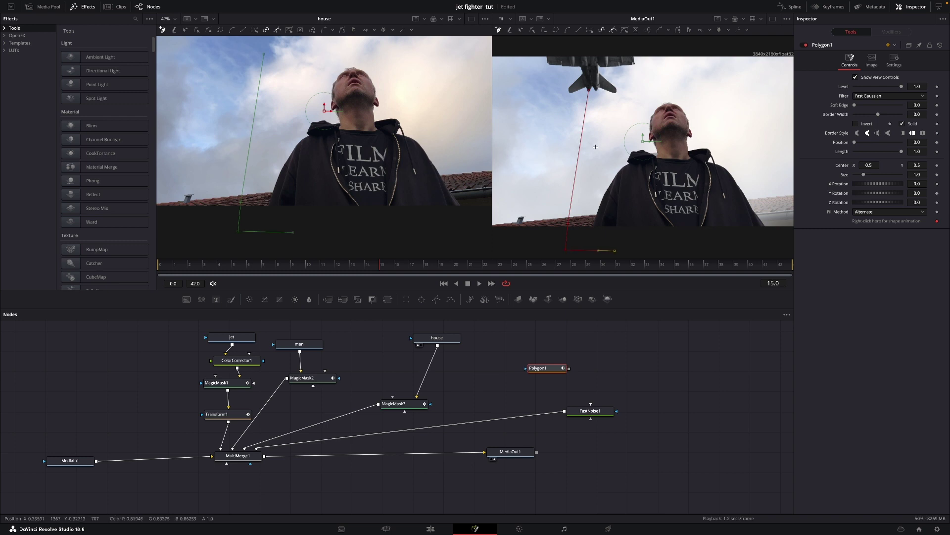
{"action": "left_click", "coordinate": [598, 91]}
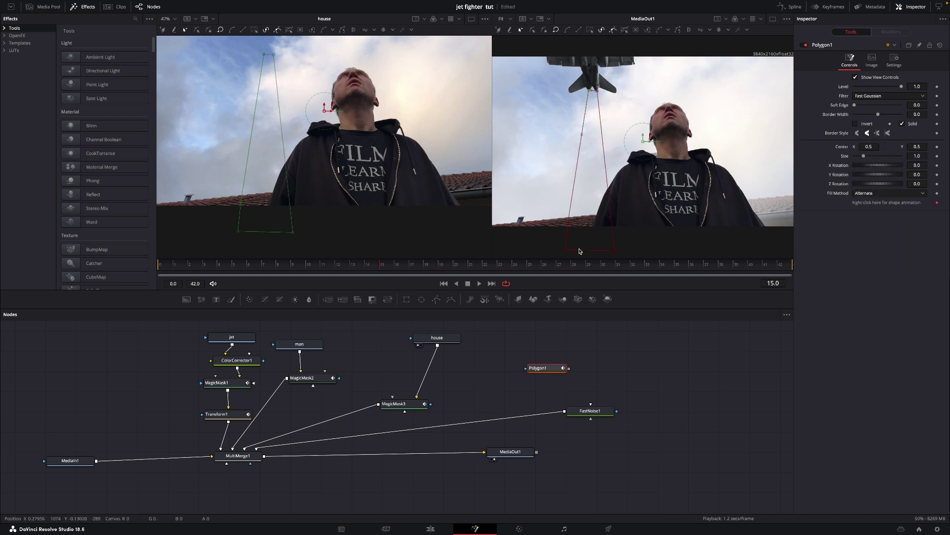
{"action": "left_click_drag", "start_coordinate": [565, 371], "coordinate": [596, 412]}
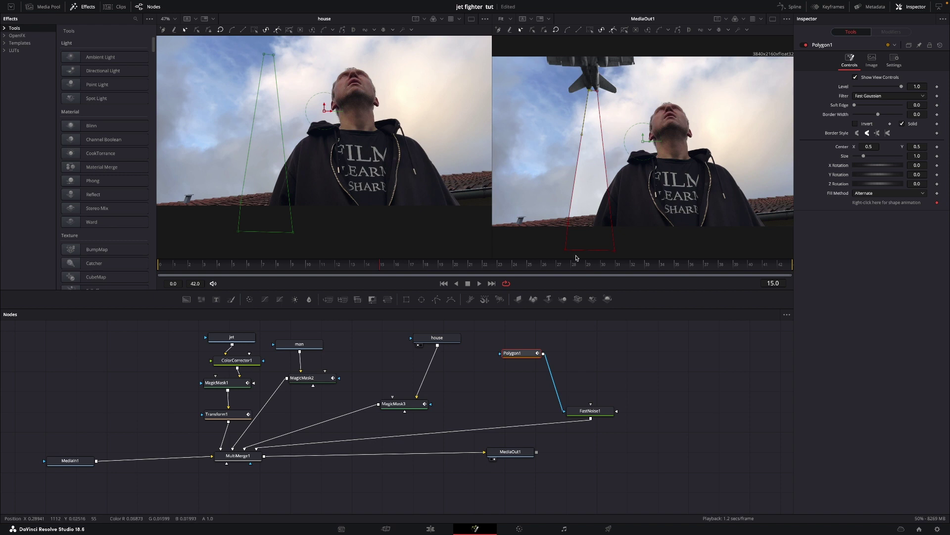
Set FastNoise1's Detail to 4.25, Contrast to 2.78, Seethe to 0.13, Seethe Rate to 0.094 and the Color 1 Alpha to 0.488
{"action": "left_click", "coordinate": [603, 412]}
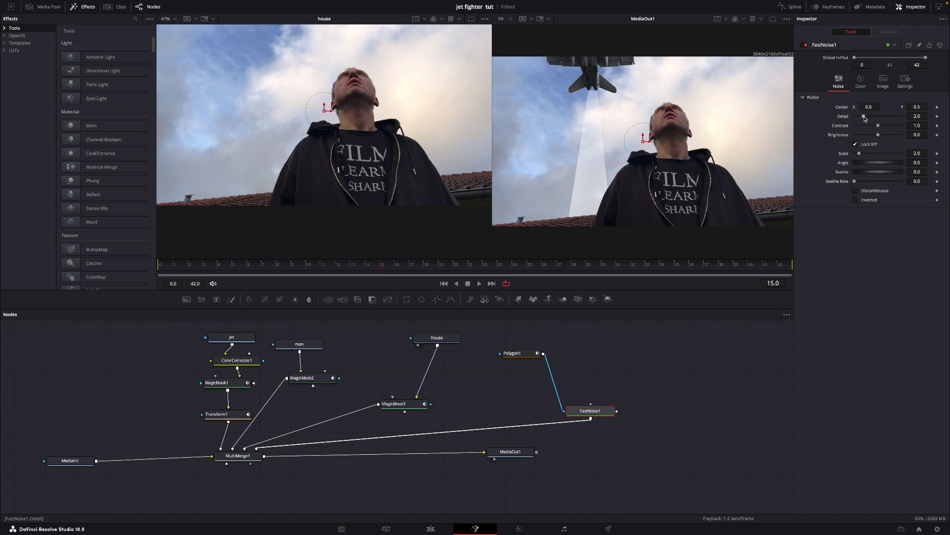
{"action": "left_click_drag", "start_coordinate": [865, 119], "coordinate": [888, 127]}
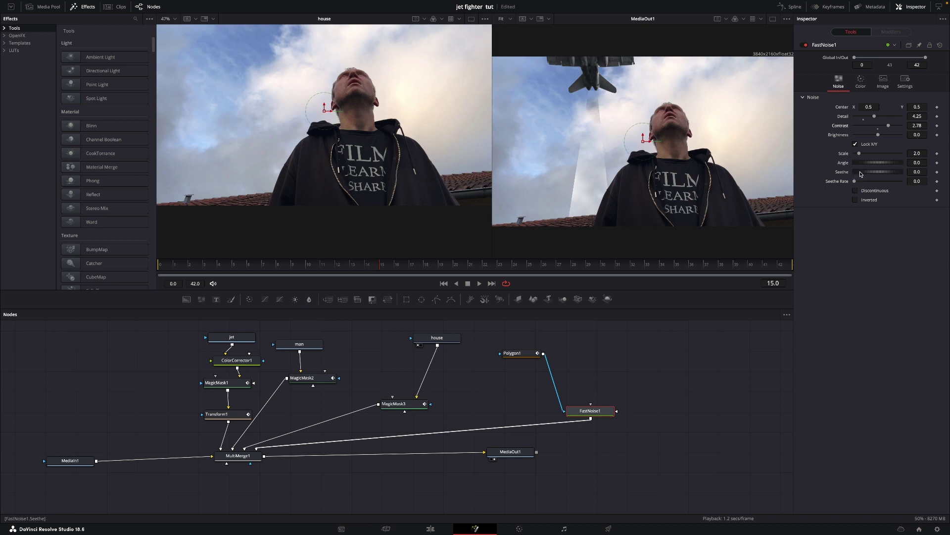
{"action": "mouse_move", "coordinate": [861, 174]}
{"action": "left_mouse_down"}
{"action": "mouse_move", "coordinate": [869, 174]}
{"action": "mouse_move", "coordinate": [861, 183]}
{"action": "left_mouse_up"}
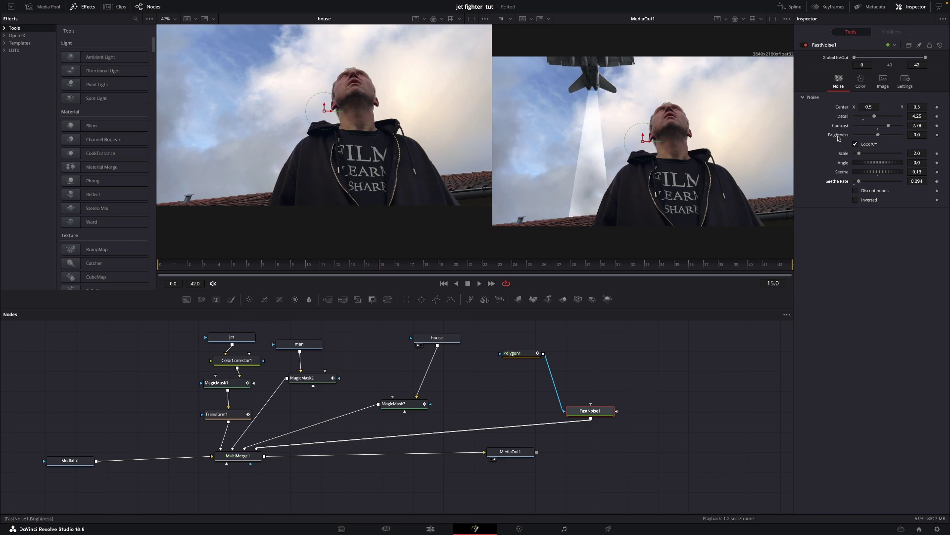
{"action": "left_click", "coordinate": [861, 82]}
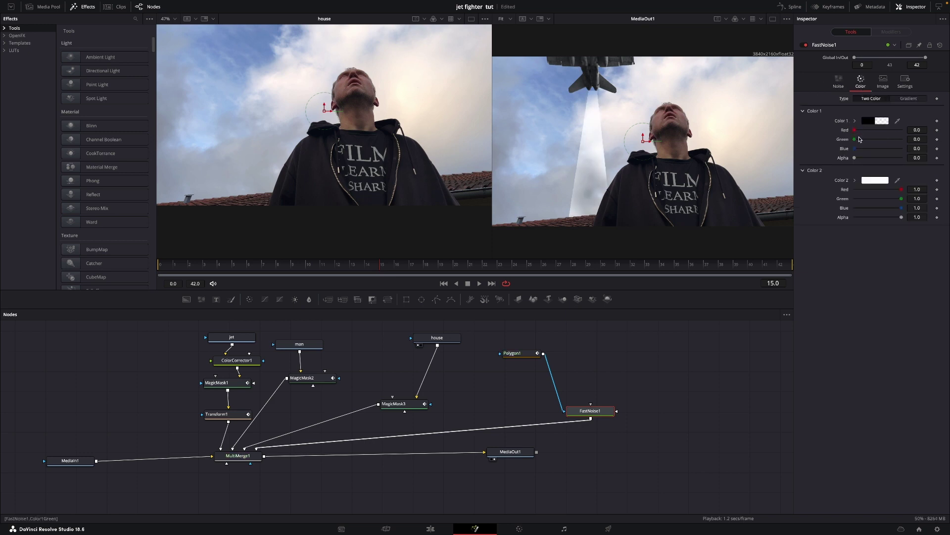
{"action": "left_click_drag", "start_coordinate": [854, 157], "coordinate": [880, 161]}
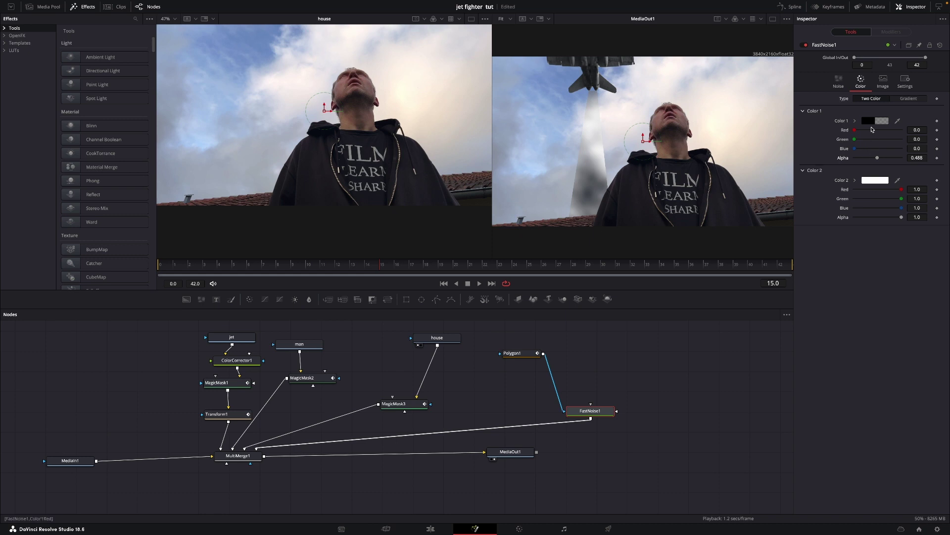
Soften Polygon1 with a Soft Edge of 0.0551 and a Border Width of 0.051
{"action": "left_click", "coordinate": [526, 355]}
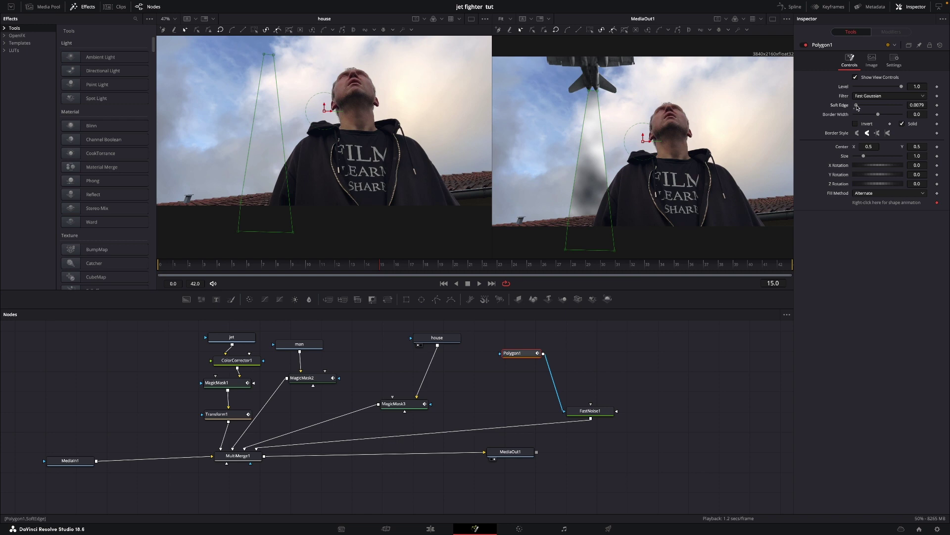
{"action": "left_click_drag", "start_coordinate": [858, 108], "coordinate": [870, 109]}
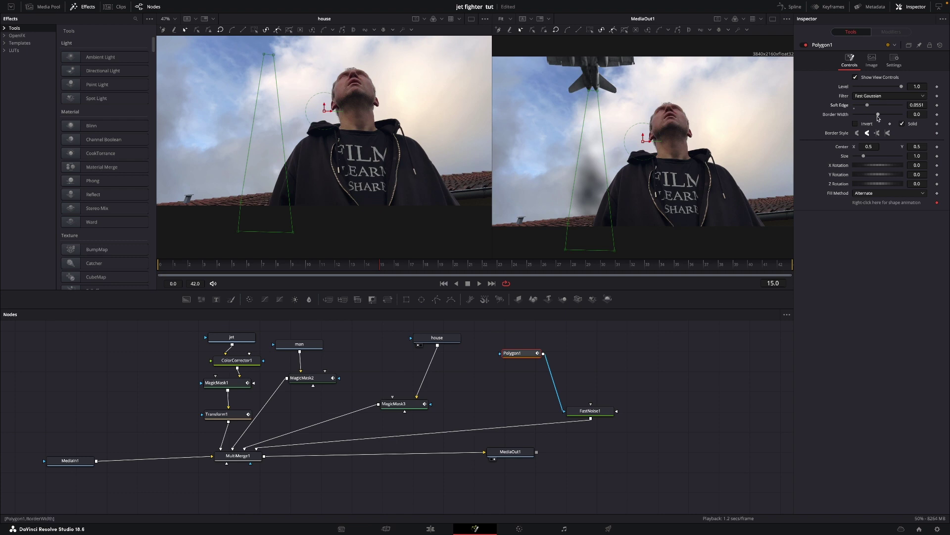
{"action": "left_click_drag", "start_coordinate": [878, 118], "coordinate": [886, 115]}
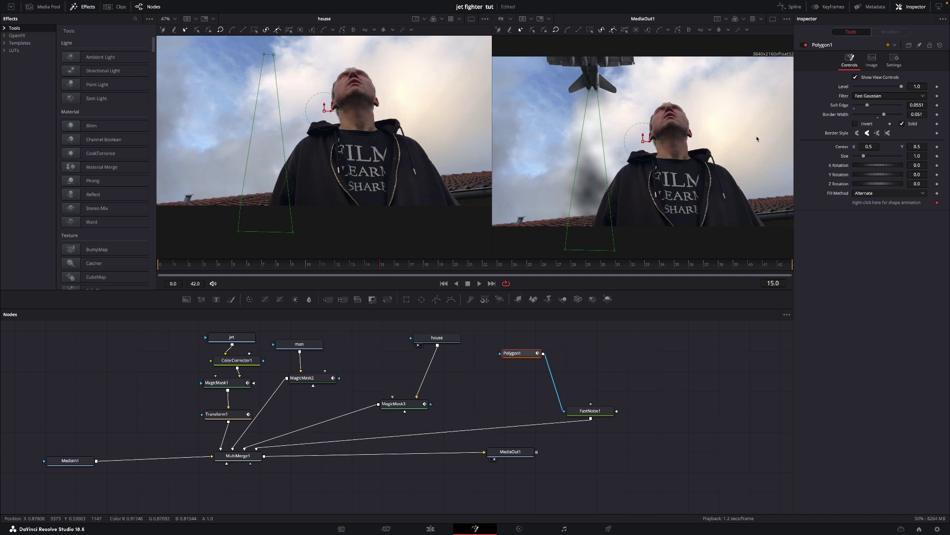
Keyframe Polygon1's Center at frame 15, raising its Y to 0.683 at frame 16, 0.741 at frame 17 and 0.826 by frame 19
{"action": "left_click", "coordinate": [937, 148]}
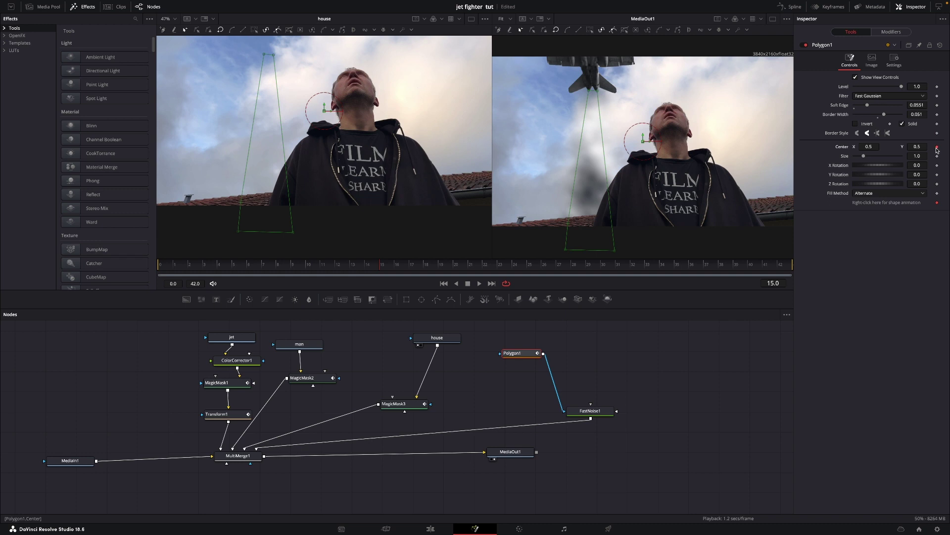
{"action": "key", "text": "Right"}
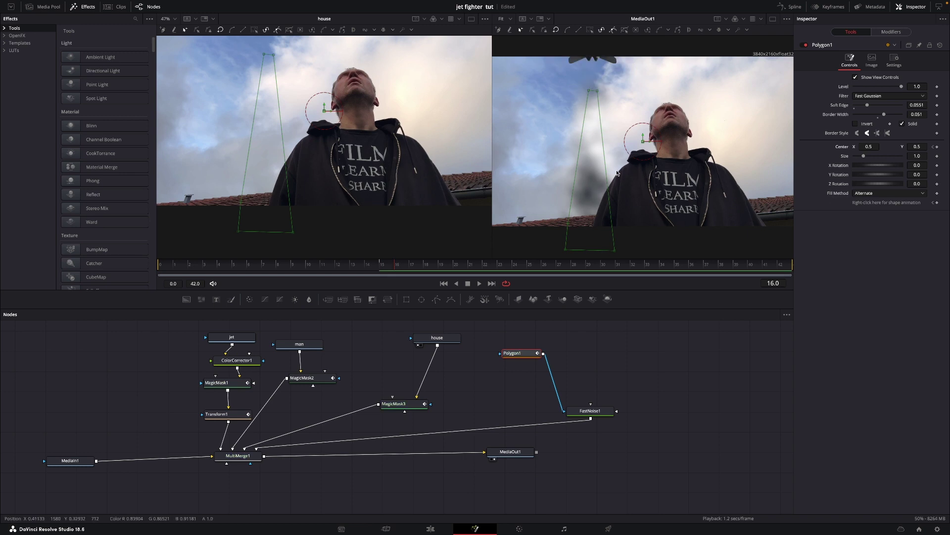
{"action": "left_click", "coordinate": [915, 147]}
{"action": "type", "text": "0.6"}
{"action": "key", "text": "Return"}
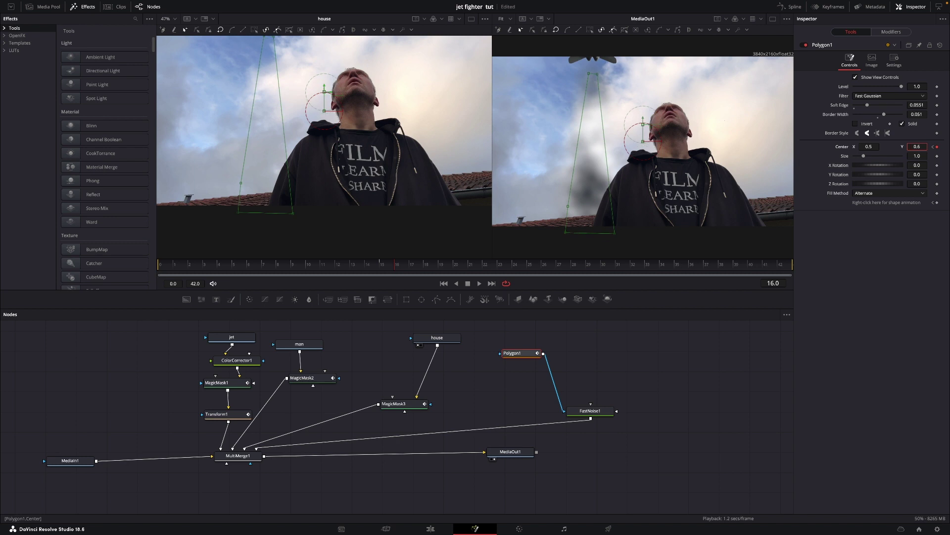
{"action": "left_click_drag", "start_coordinate": [916, 147], "coordinate": [925, 147]}
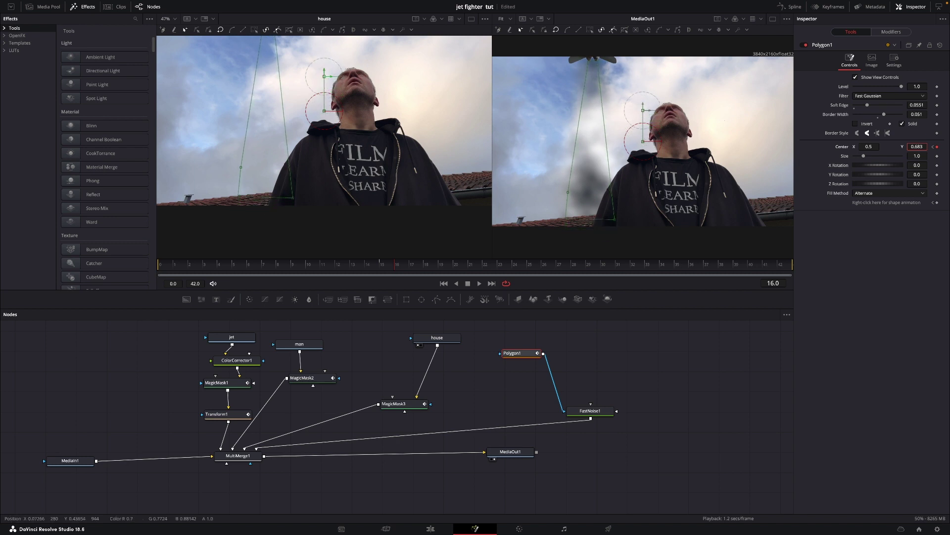
{"action": "key", "text": "Right"}
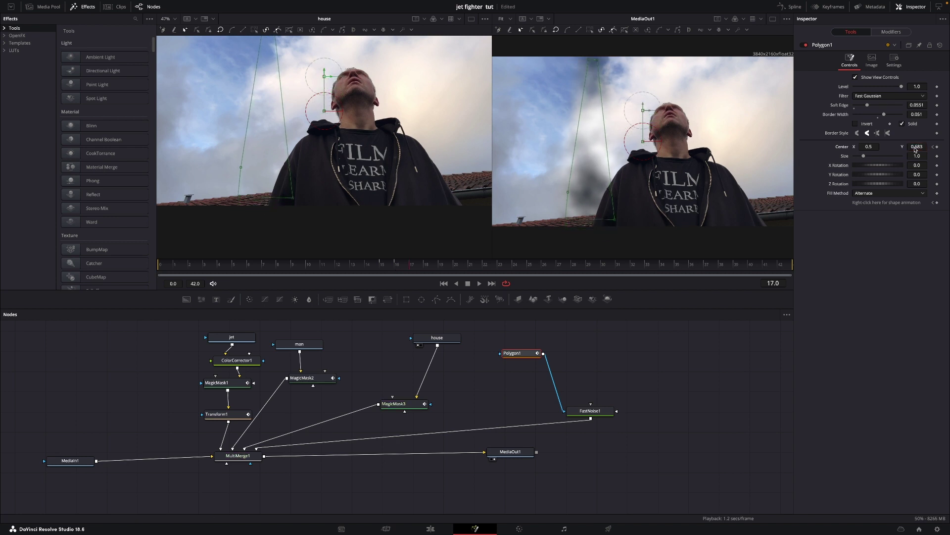
{"action": "left_click_drag", "start_coordinate": [915, 147], "coordinate": [925, 147]}
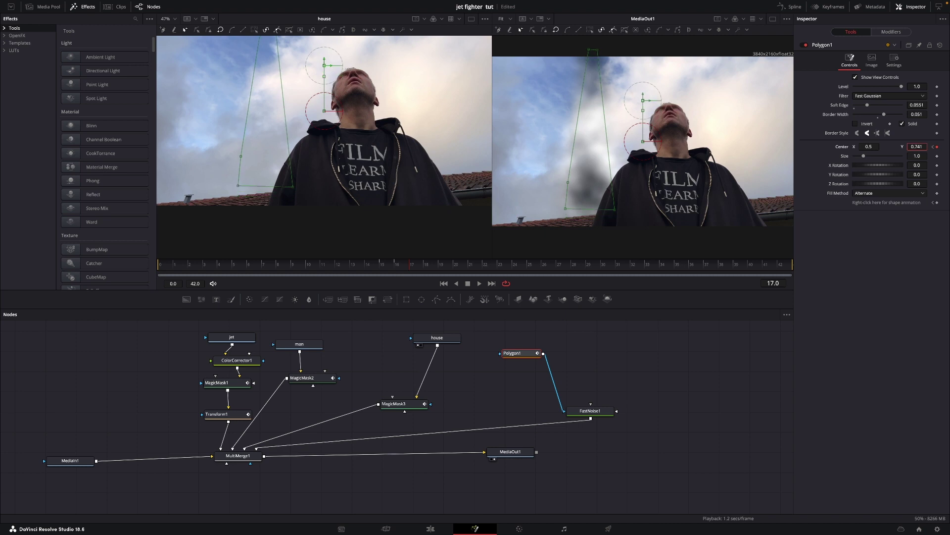
{"action": "key", "text": "Right"}
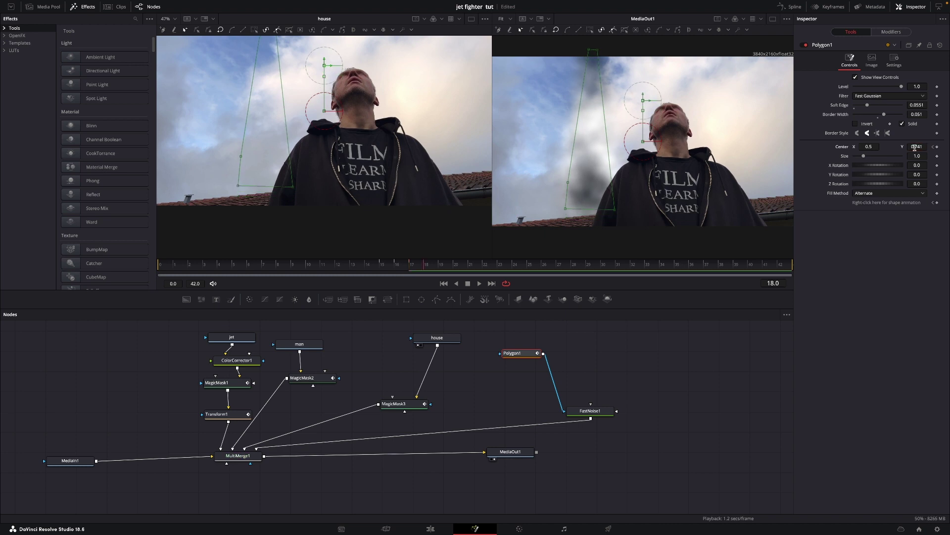
{"action": "left_click_drag", "start_coordinate": [915, 147], "coordinate": [913, 145]}
{"action": "key", "text": "Right"}
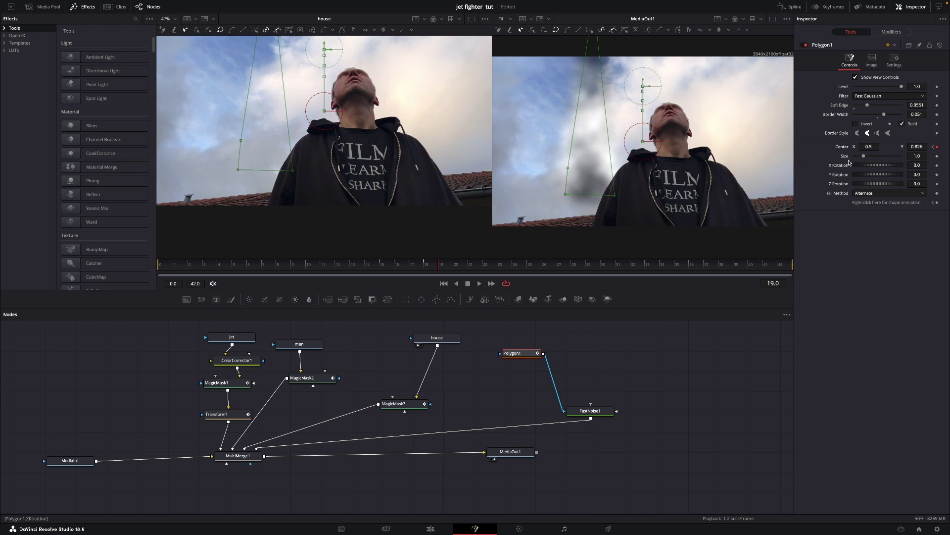
Lower Polygon1's Center Y to about 0.34 at frame 14 and 0.178 at frame 13 to follow the jet
{"action": "key", "text": "Left"}
{"action": "key", "text": "Left"}
{"action": "key", "text": "Left"}
{"action": "key", "text": "Left"}
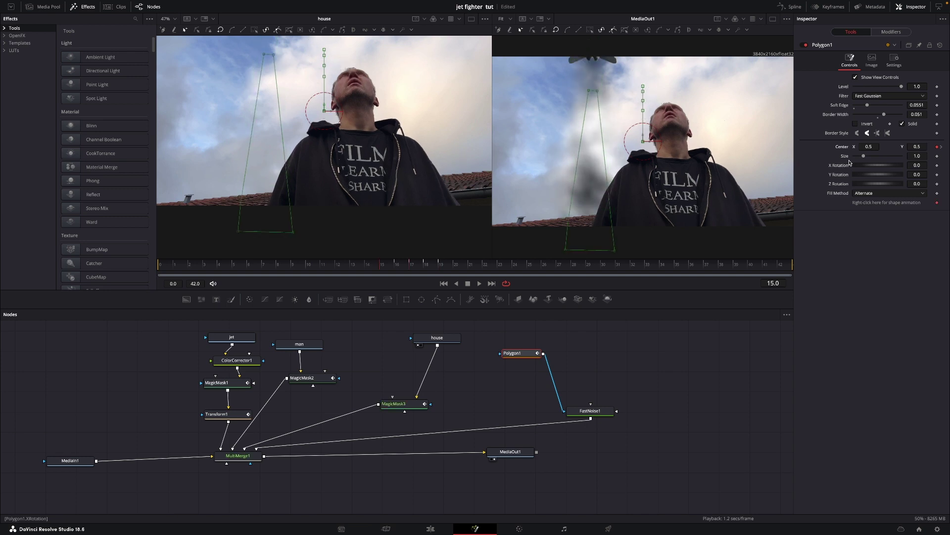
{"action": "key", "text": "Left"}
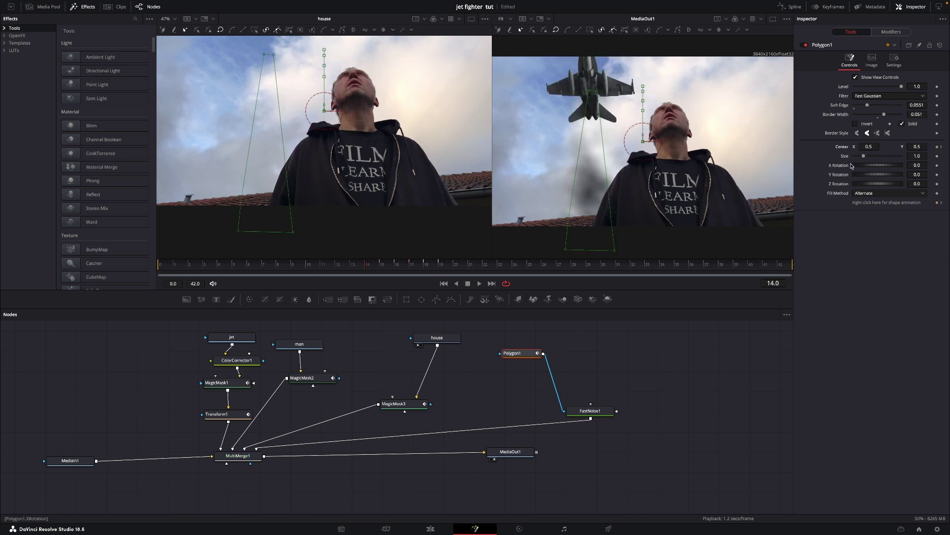
{"action": "left_click_drag", "start_coordinate": [920, 147], "coordinate": [897, 147]}
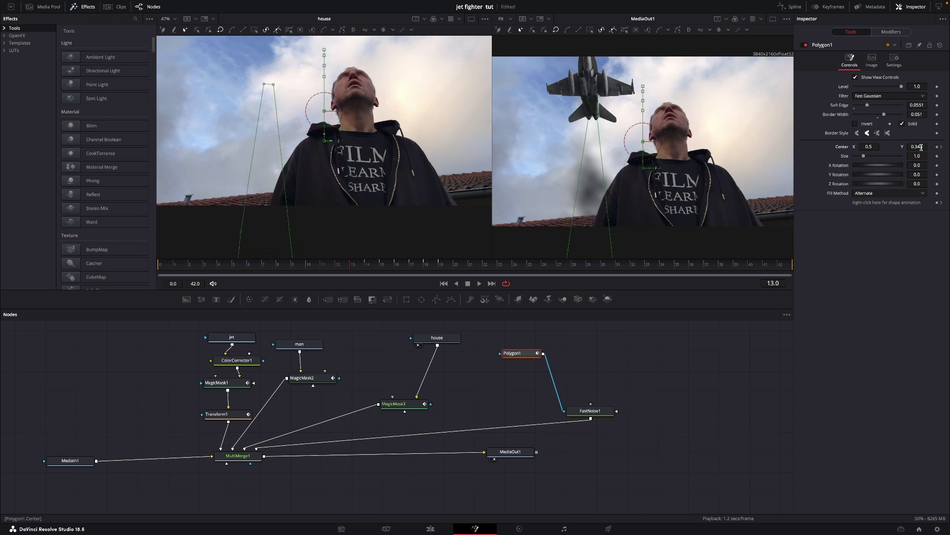
{"action": "key", "text": "Left"}
{"action": "left_click_drag", "start_coordinate": [922, 147], "coordinate": [921, 147]}
Keyframe Polygon1's Center Y at 0.001 on frame 12, about -0.174 on frame 11 and -0.335 on frame 10
{"action": "key", "text": "Left"}
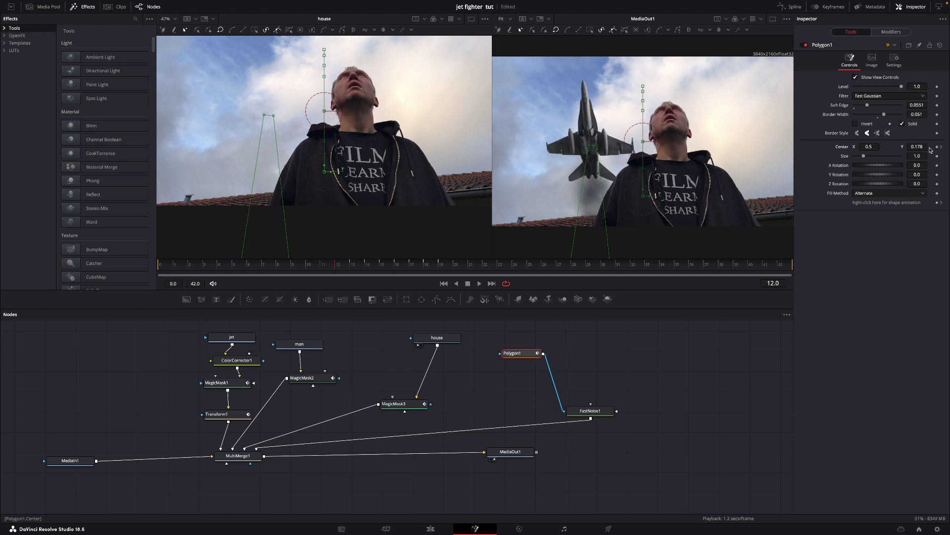
{"action": "left_click_drag", "start_coordinate": [922, 146], "coordinate": [922, 146]}
{"action": "key", "text": "Left"}
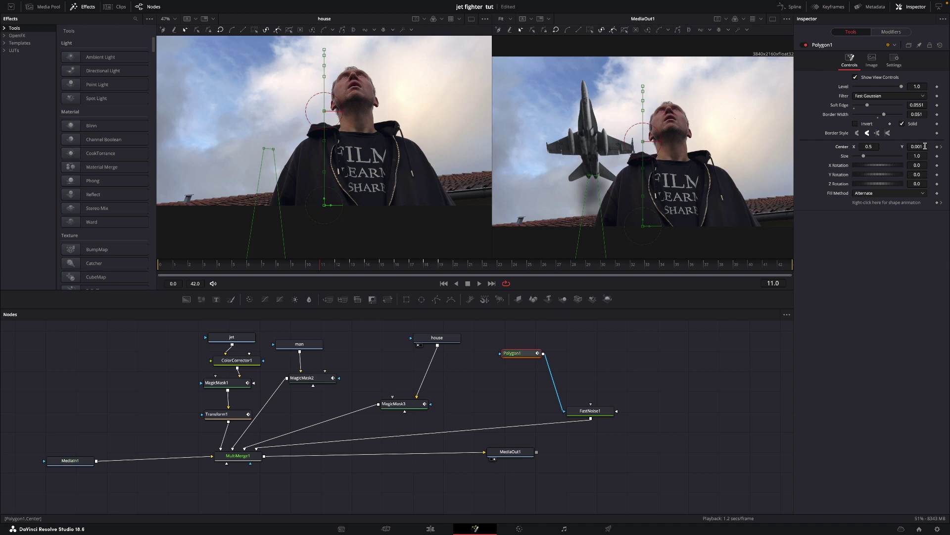
{"action": "left_click_drag", "start_coordinate": [925, 146], "coordinate": [913, 146]}
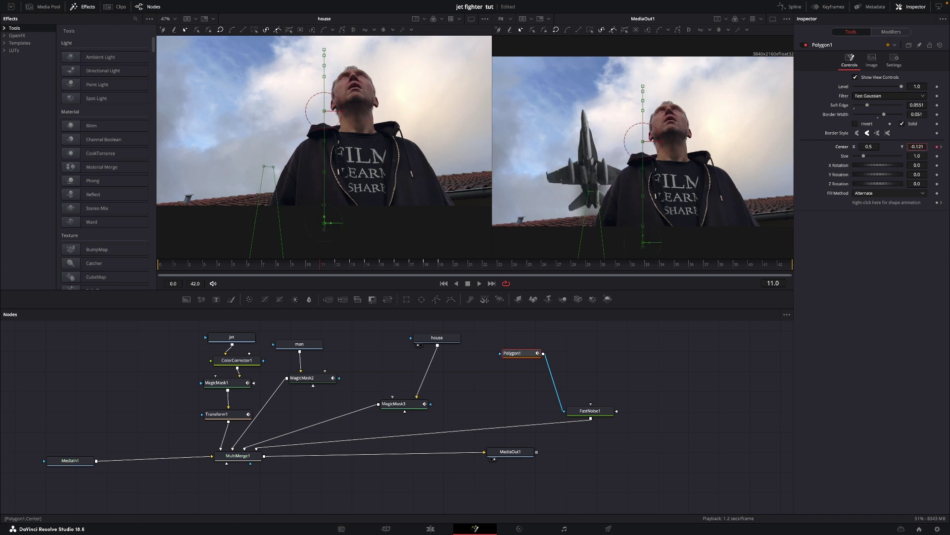
{"action": "key", "text": "Left"}
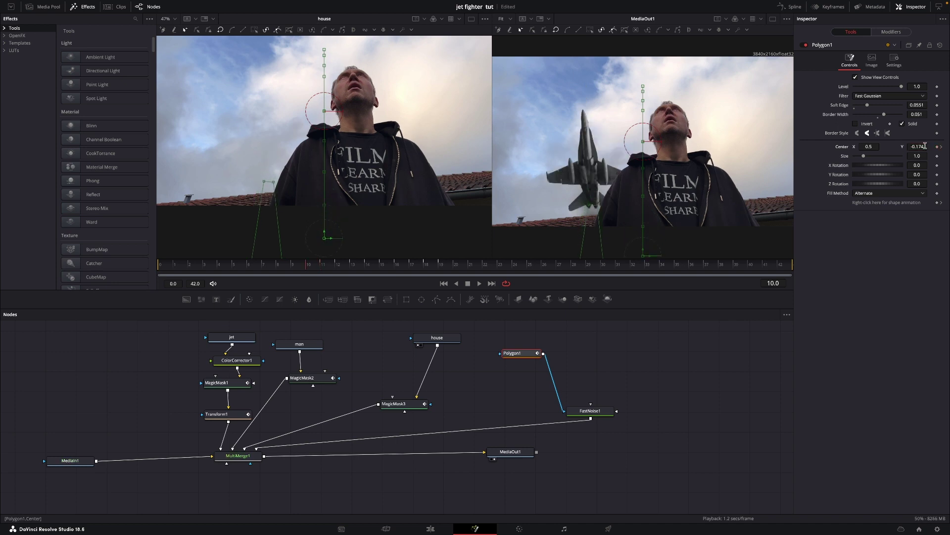
{"action": "left_click_drag", "start_coordinate": [925, 146], "coordinate": [911, 147]}
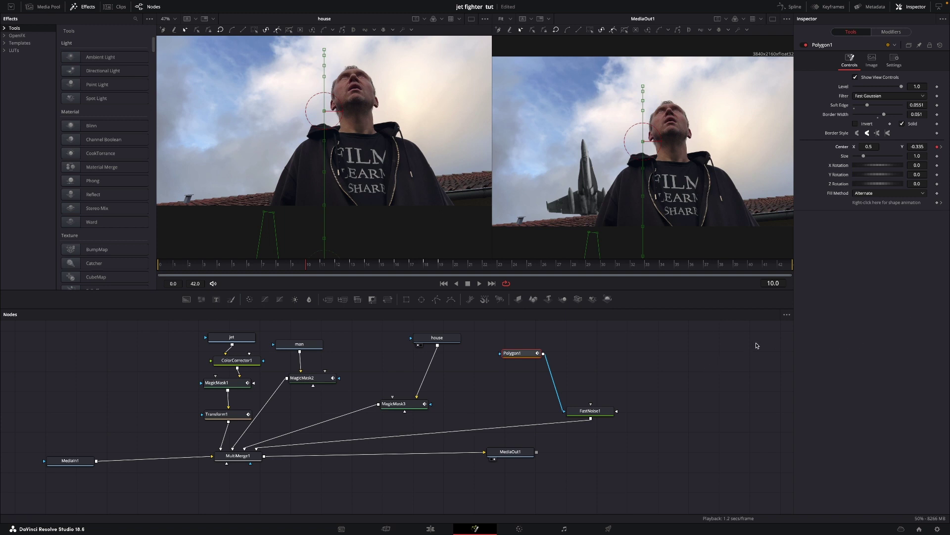
Enable Motion Blur on MultiMerge1 with Quality 1 and a Shutter Angle of 22.7
{"action": "left_click", "coordinate": [244, 457]}
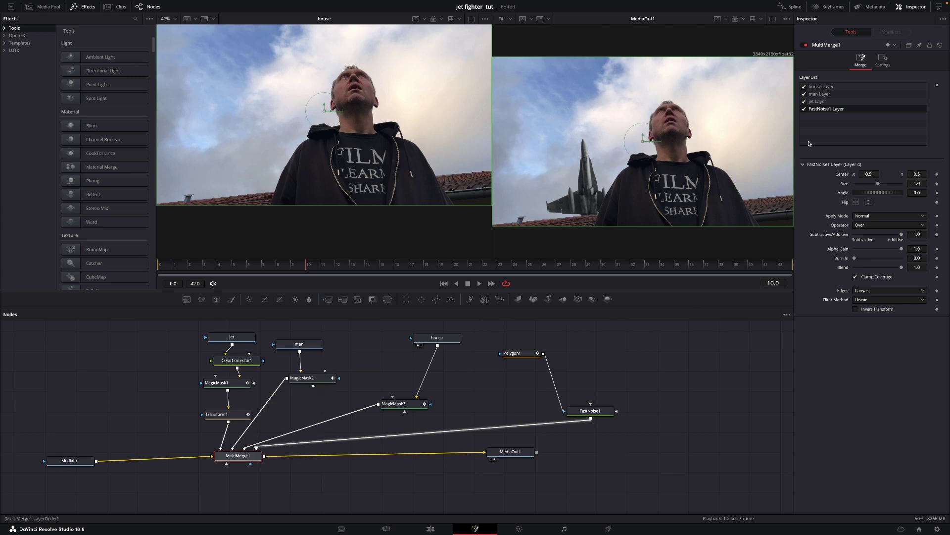
{"action": "left_click", "coordinate": [825, 103]}
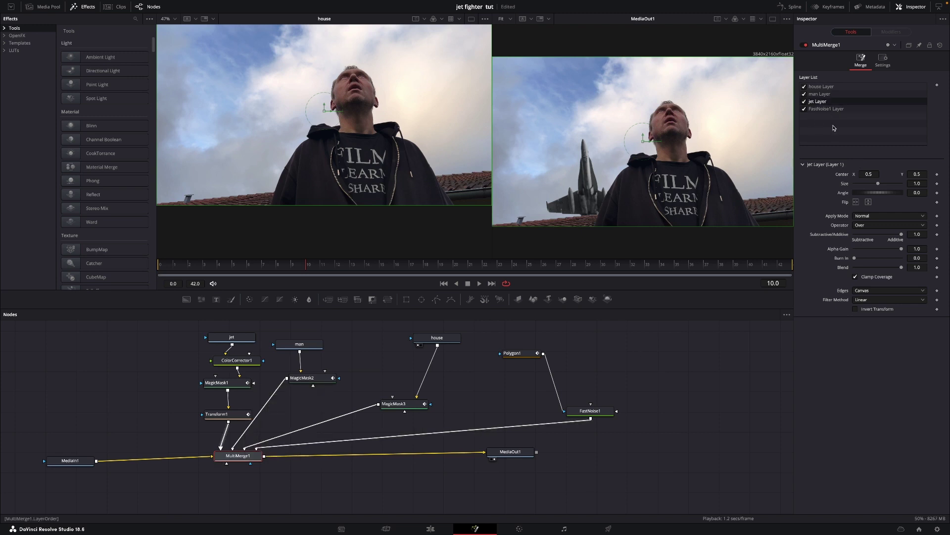
{"action": "left_click", "coordinate": [882, 60]}
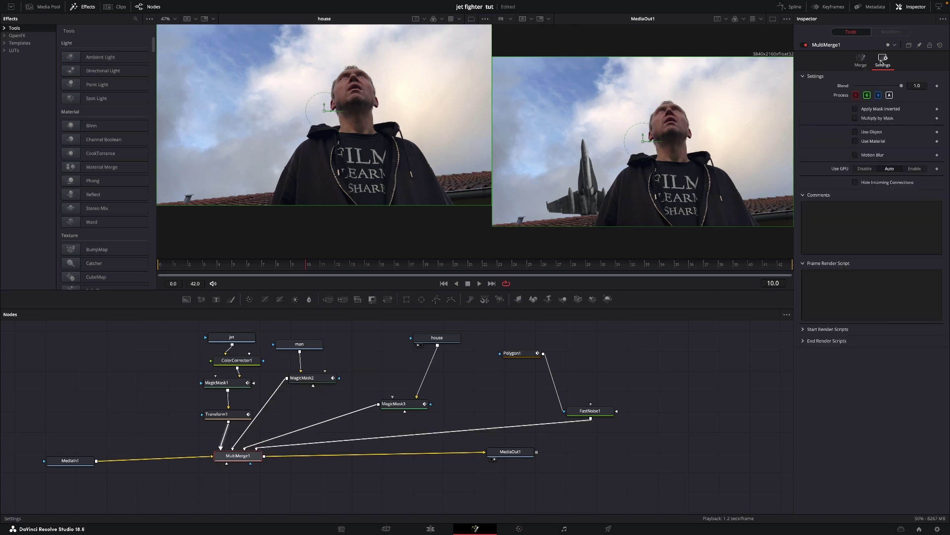
{"action": "left_click", "coordinate": [855, 155]}
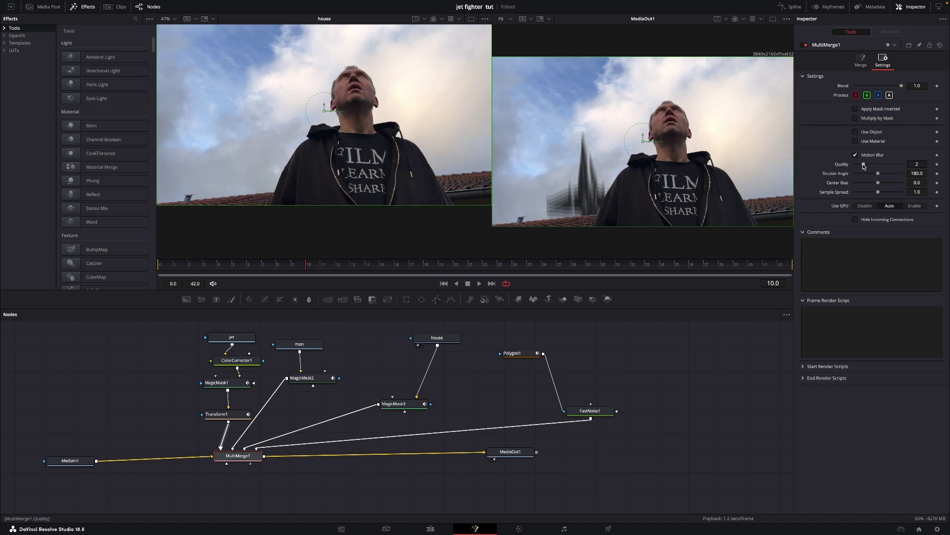
{"action": "left_click_drag", "start_coordinate": [864, 166], "coordinate": [859, 165]}
{"action": "left_click_drag", "start_coordinate": [877, 176], "coordinate": [857, 177]}
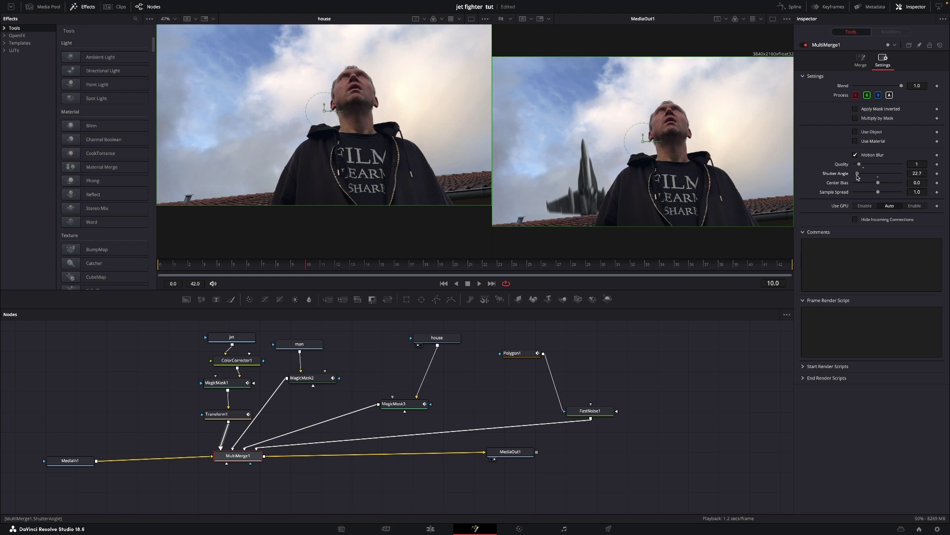